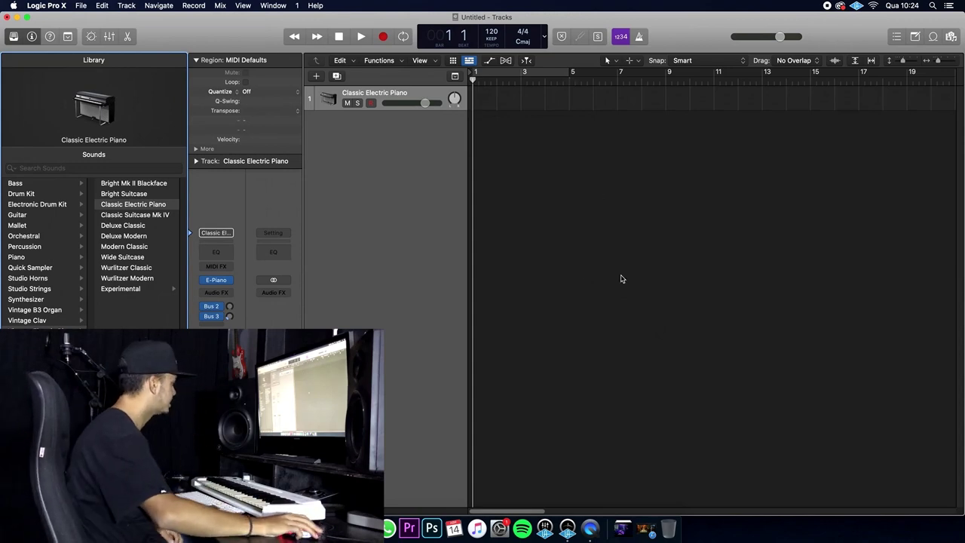
Hide the sound Library and stop the project playback.
click(15, 38)
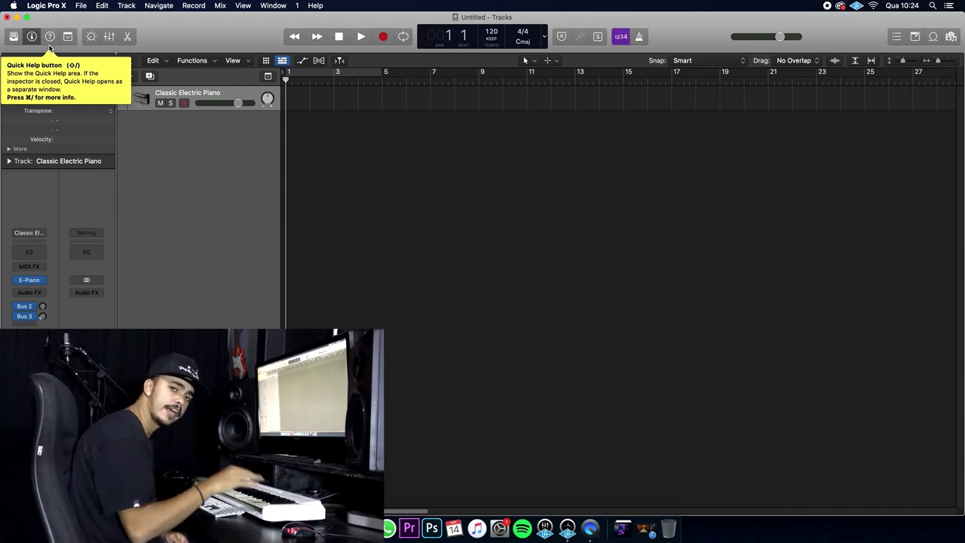
click(639, 531)
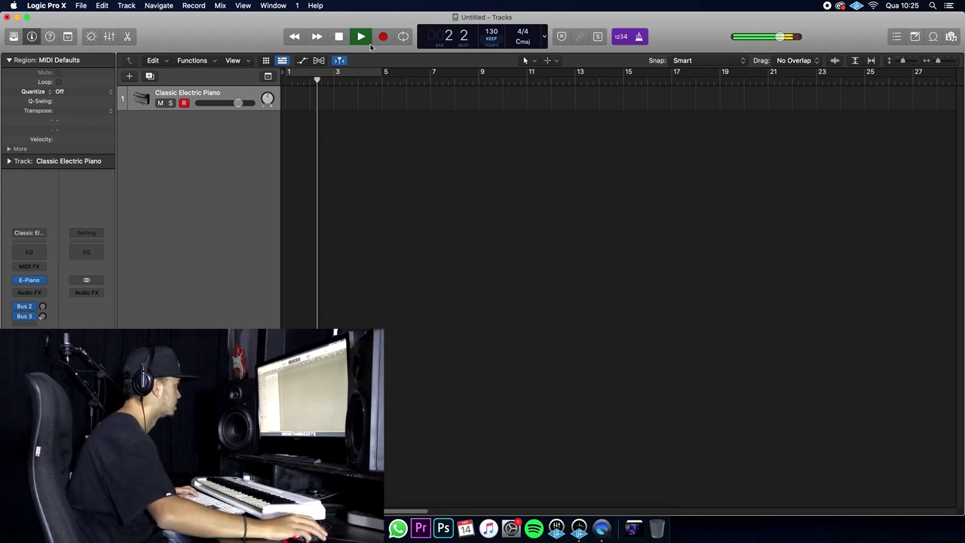
key(space)
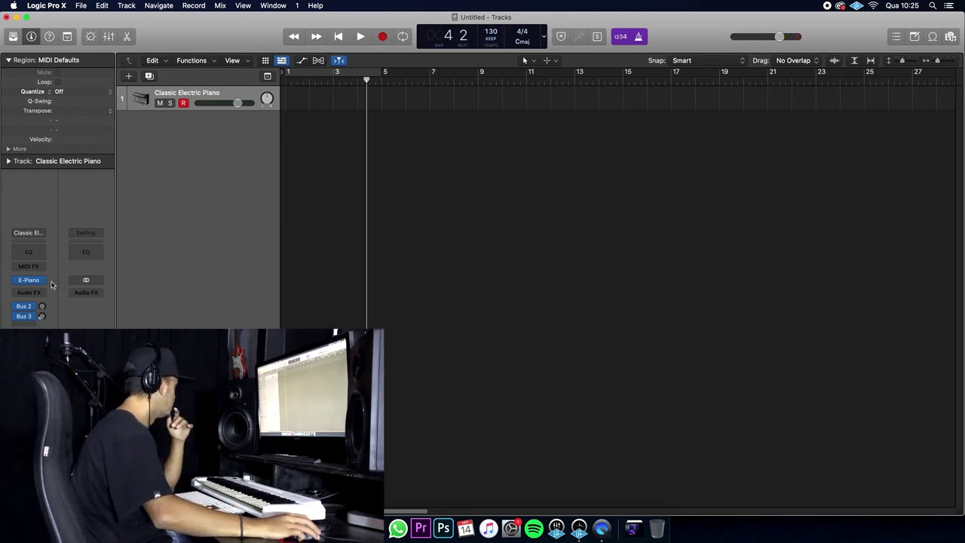
Replace the instrument on the Classic Electric Piano track with Omnisphere in stereo.
click(42, 281)
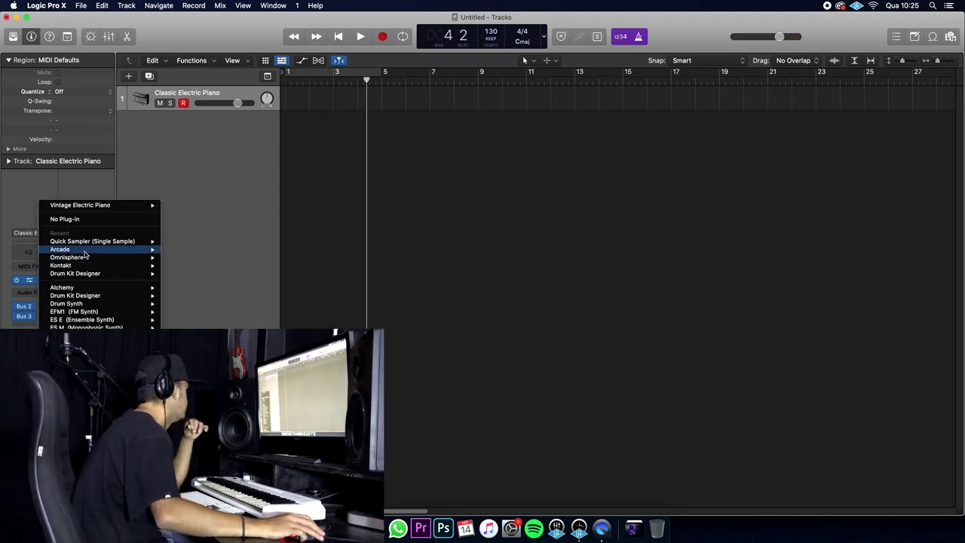
mouse_move(84, 251)
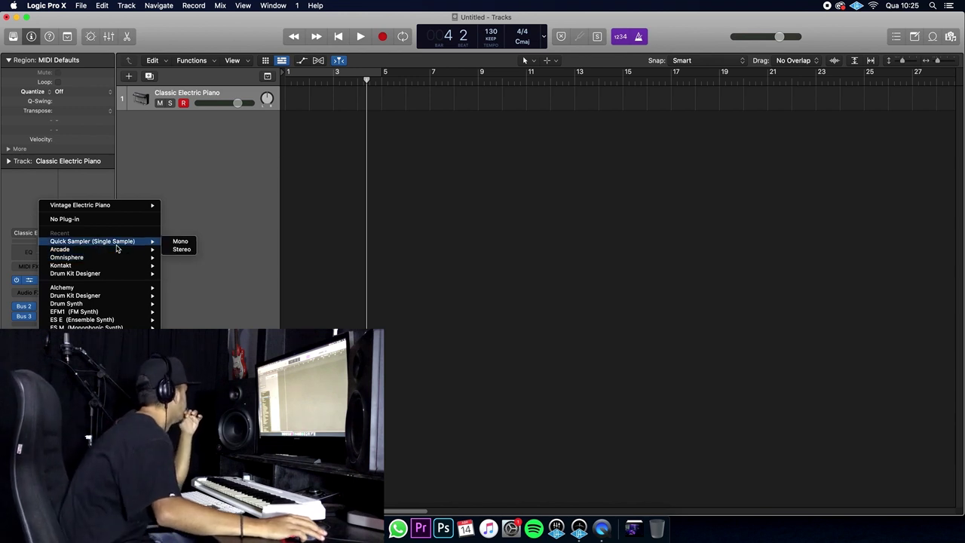
mouse_move(146, 257)
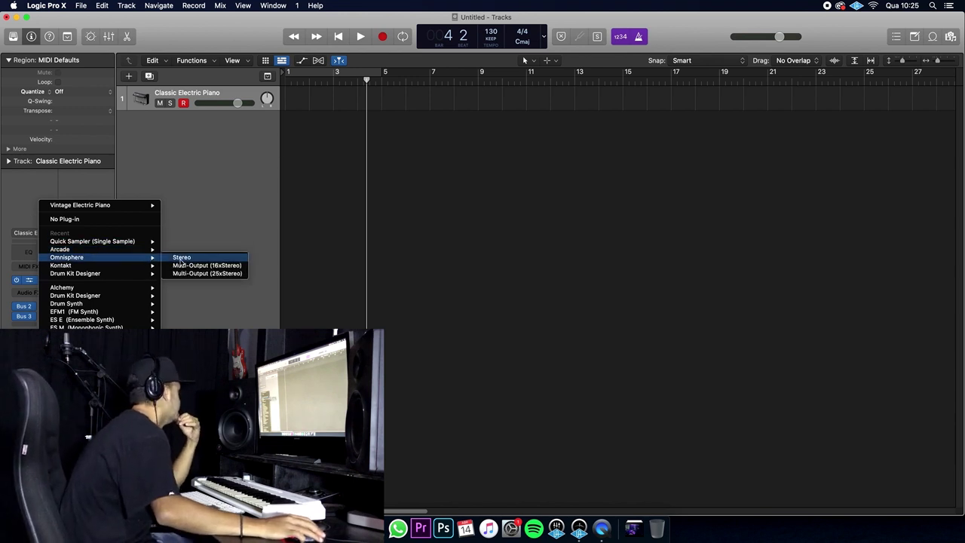
click(182, 258)
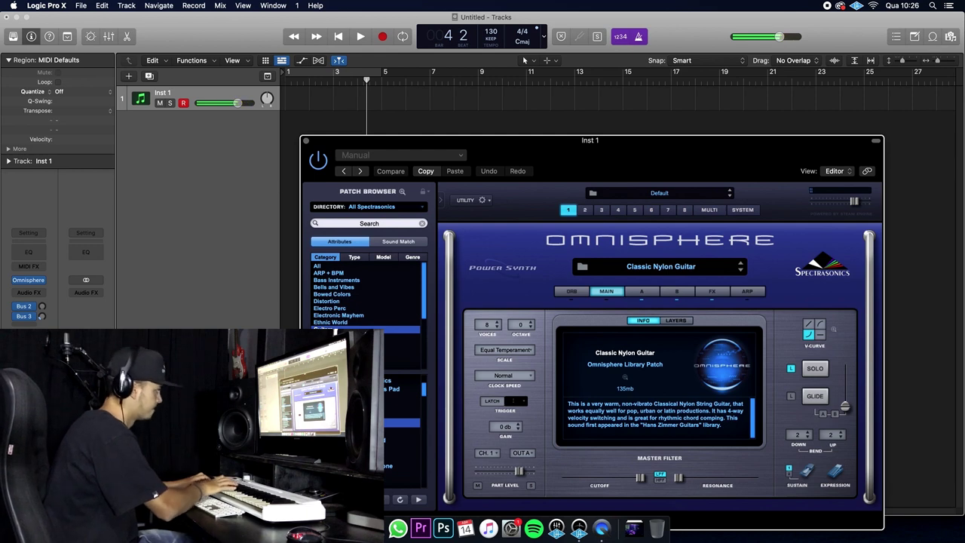
Close the Omnisphere window, record a melody from bar 1 on Inst 1, and quantize it to 1/16 notes.
click(305, 141)
key(r)
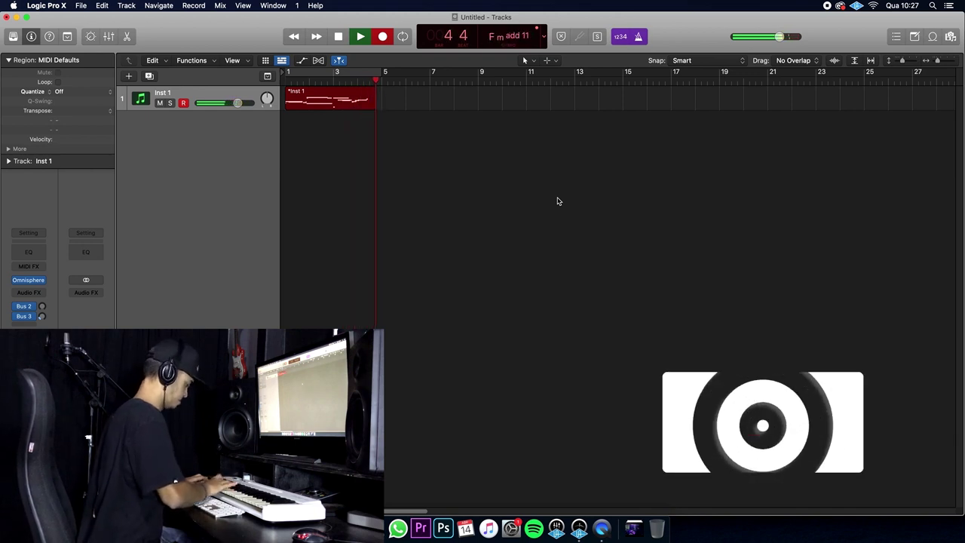
key(space)
key(q)
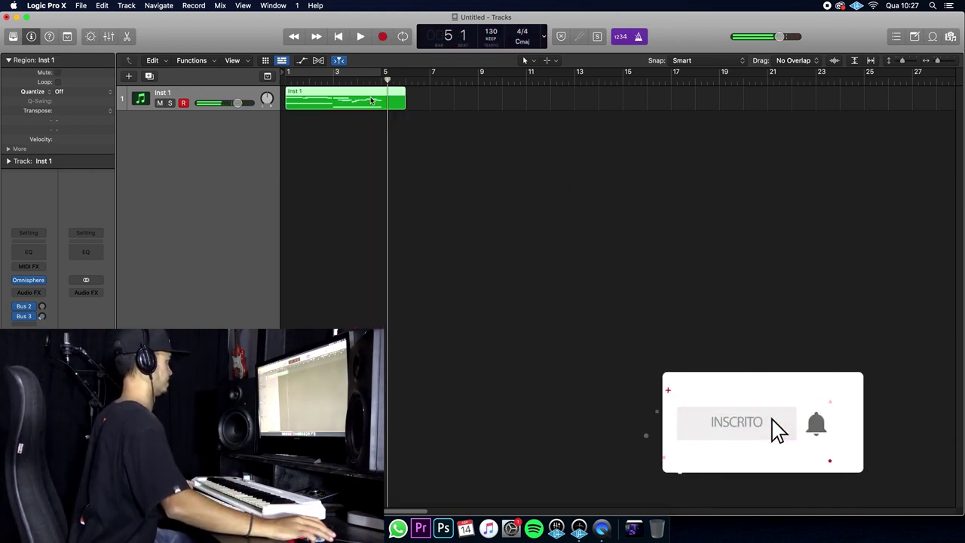
Split the recorded Inst 1 region at bar 5, keeping the notes that cross the split point.
drag(383, 94, 383, 96)
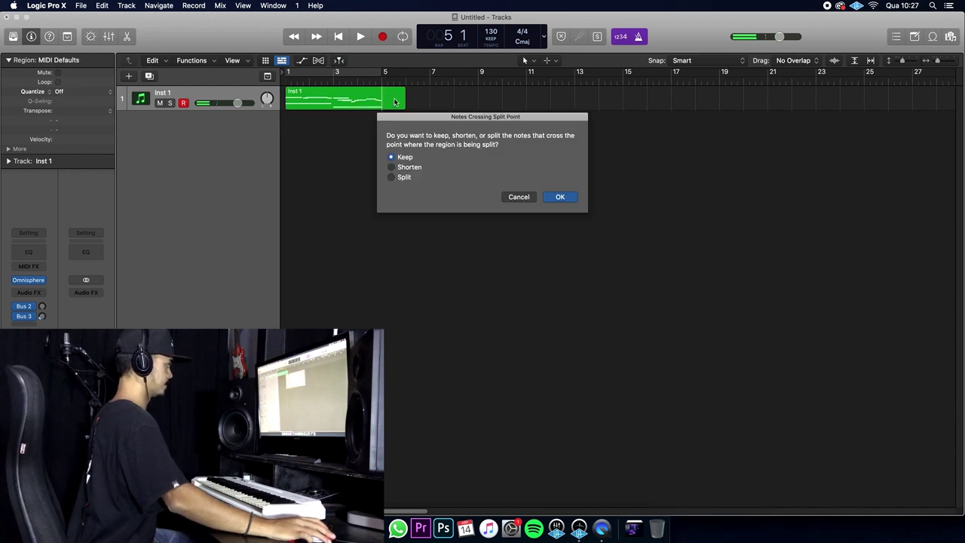
key(Return)
Open the Inst 1 region in the Piano Roll and align the long C2 note with the start of bar 1.
key(e)
drag(397, 283, 397, 171)
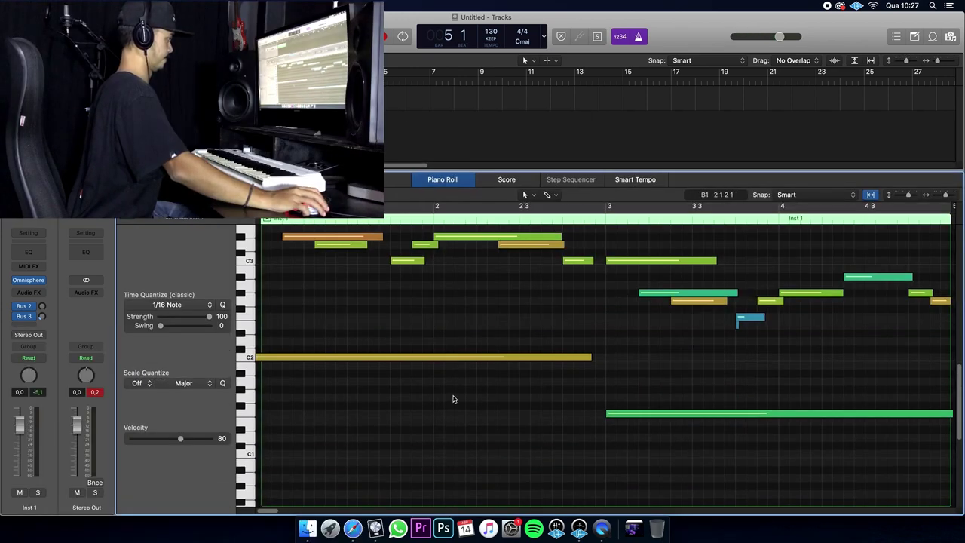
key(super+a)
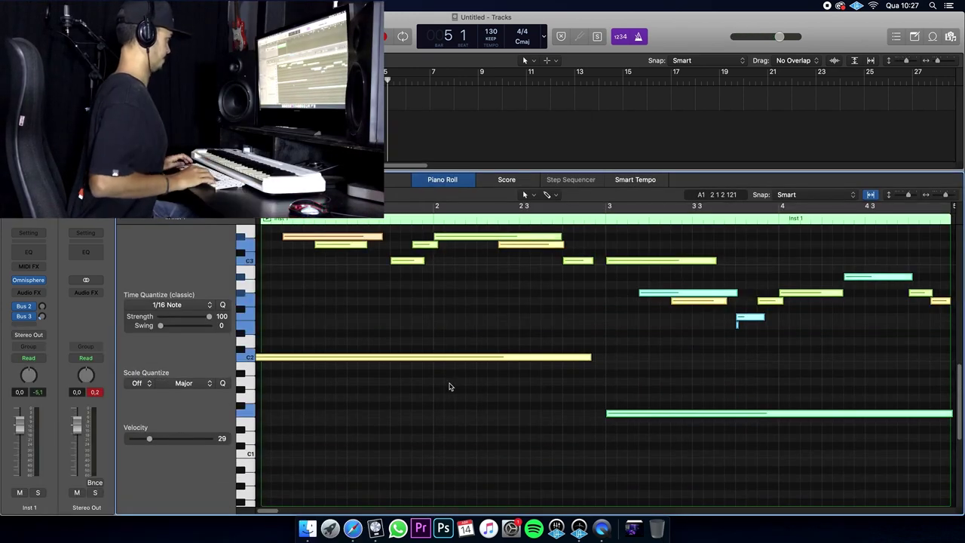
click(447, 396)
click(457, 358)
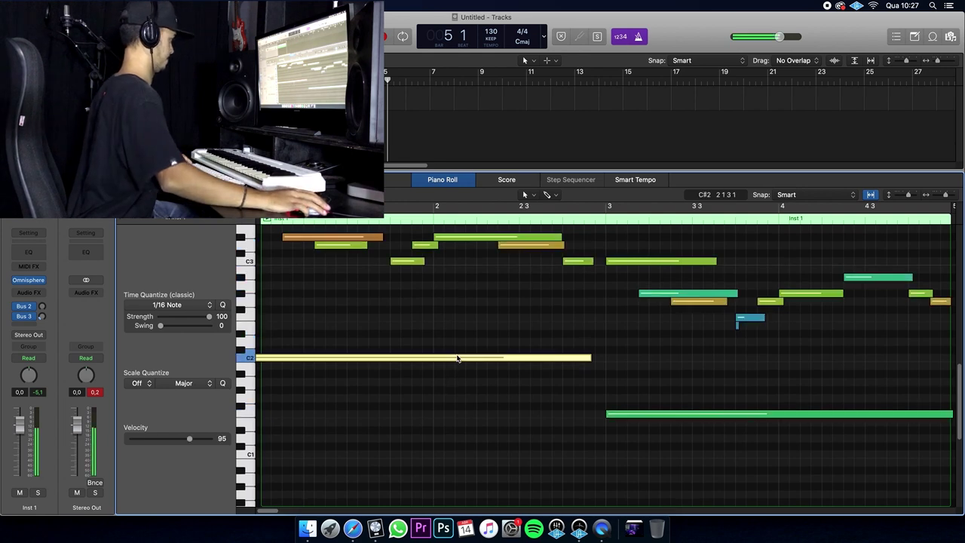
With the region cycling, move the G3 note to the start of bar 1 and the following D#3 and D3 notes slightly later.
key(shift+space)
key(c)
scroll(392, 361, up, 6)
click(330, 427)
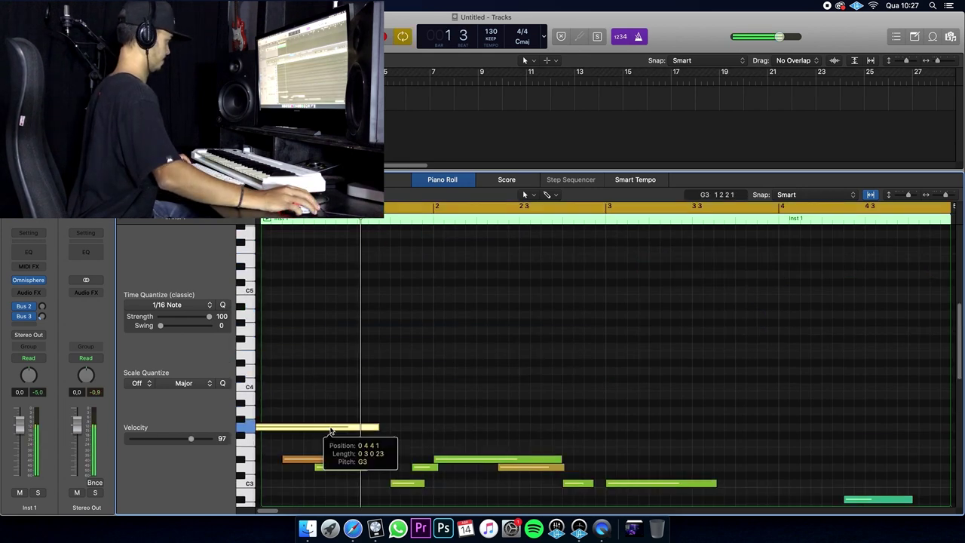
drag(329, 429, 326, 430)
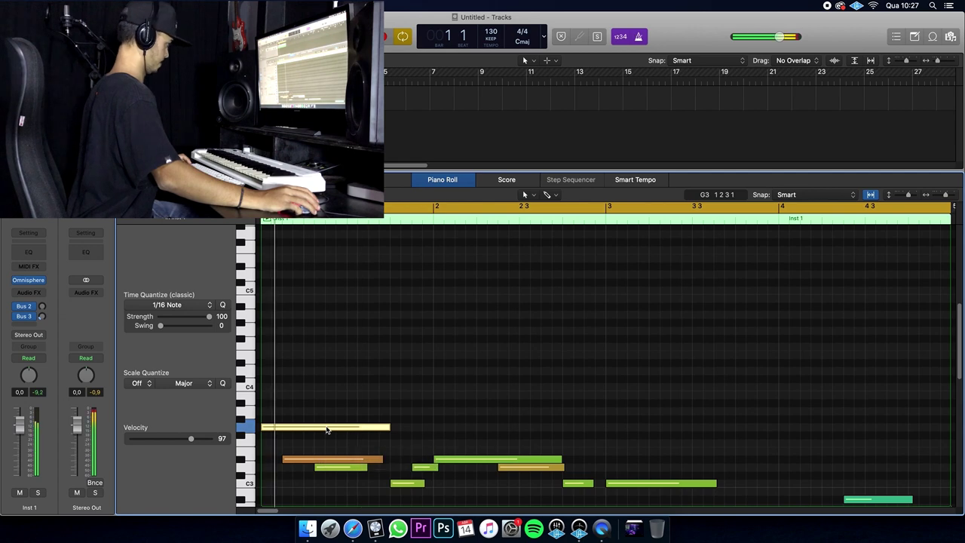
scroll(382, 389, down, 5)
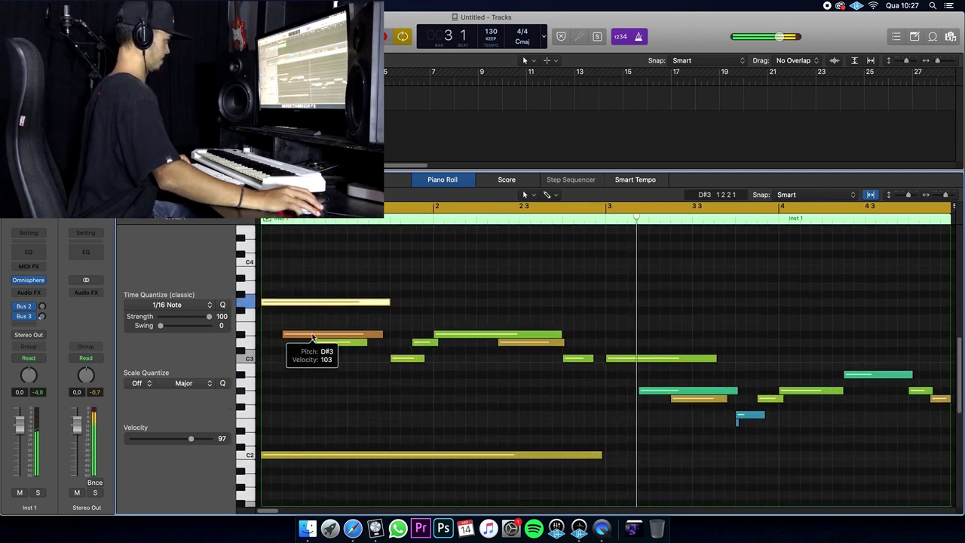
drag(313, 337, 331, 346)
Give all notes in the Inst 1 region a fixed velocity of 100 with the Fixed Velocity MIDI Transform.
key(super+a)
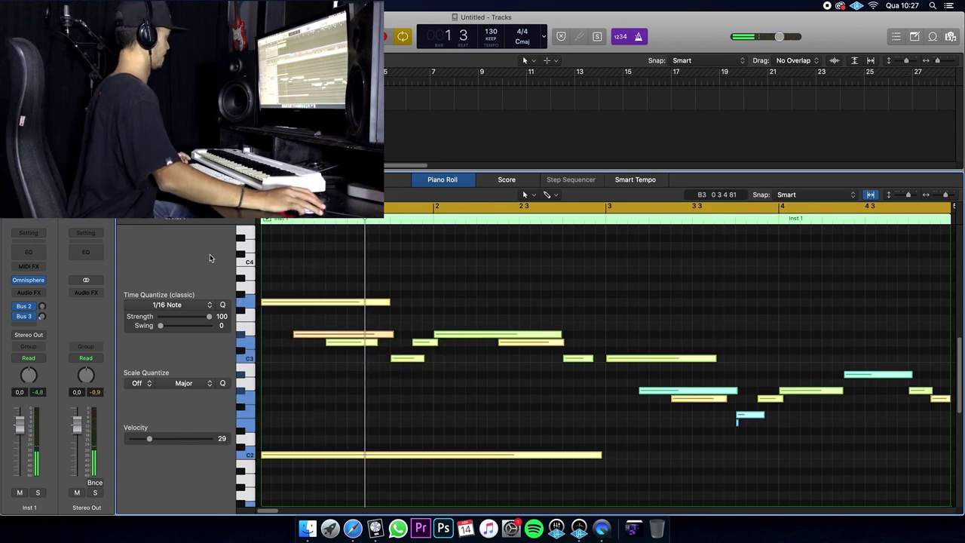
click(172, 194)
mouse_move(269, 289)
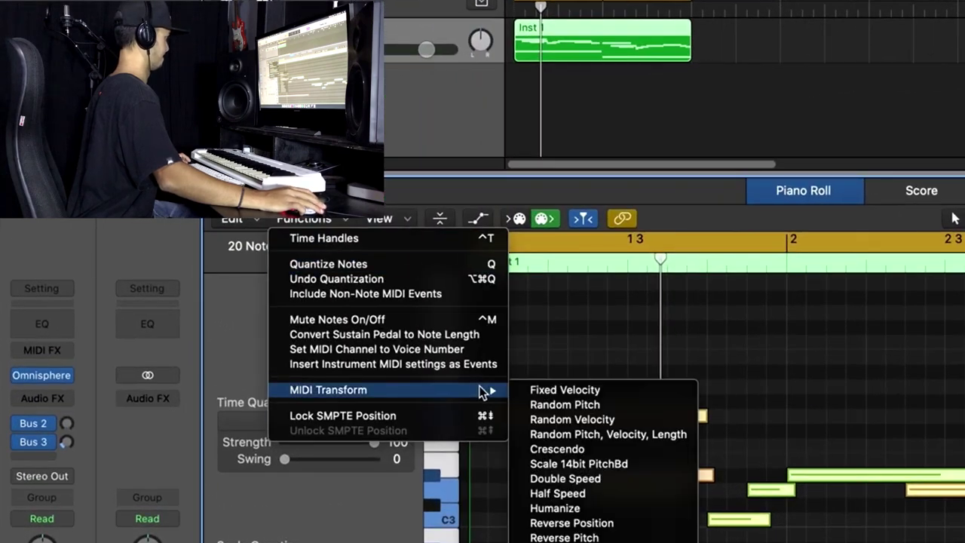
click(592, 392)
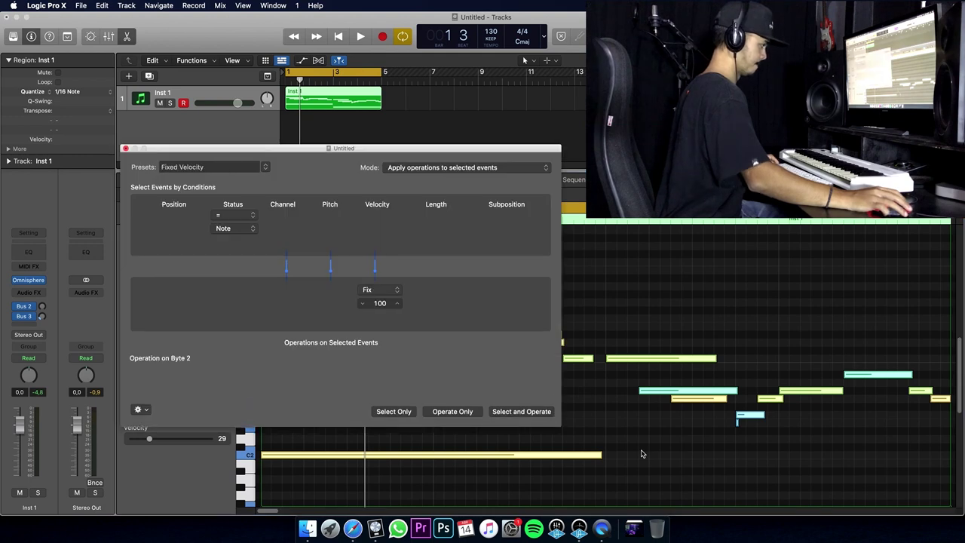
click(541, 475)
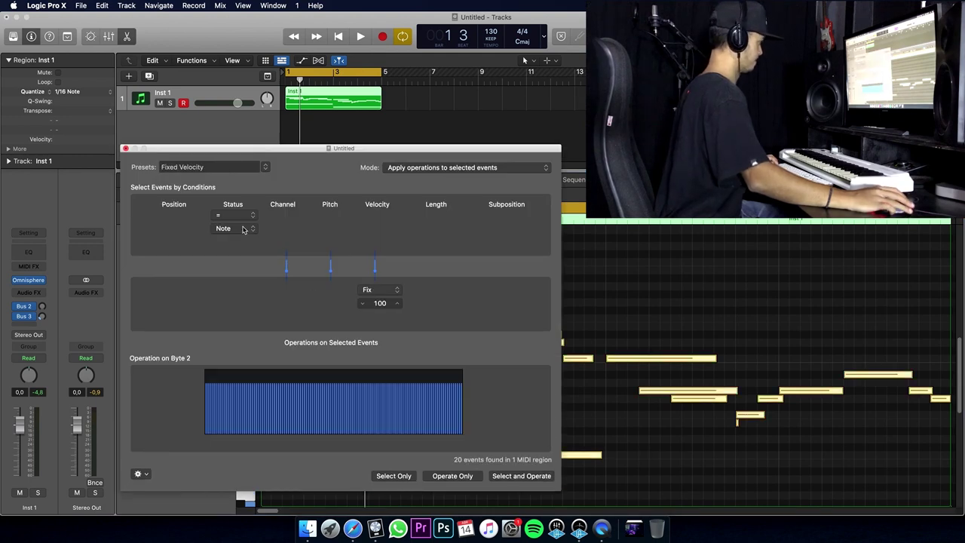
click(125, 148)
Lower the velocity of all Inst 1 notes to 86 during playback, and close the Piano Roll.
key(space)
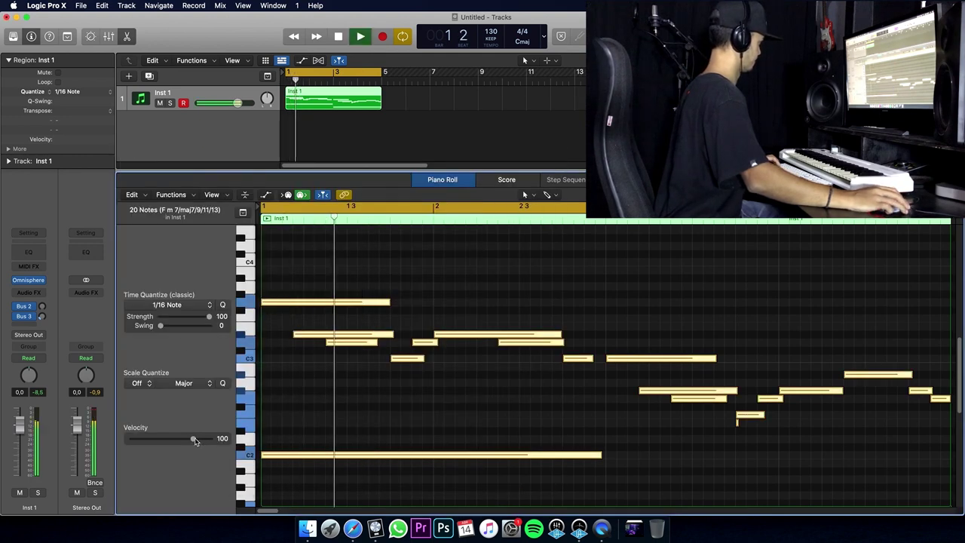
drag(191, 440, 183, 439)
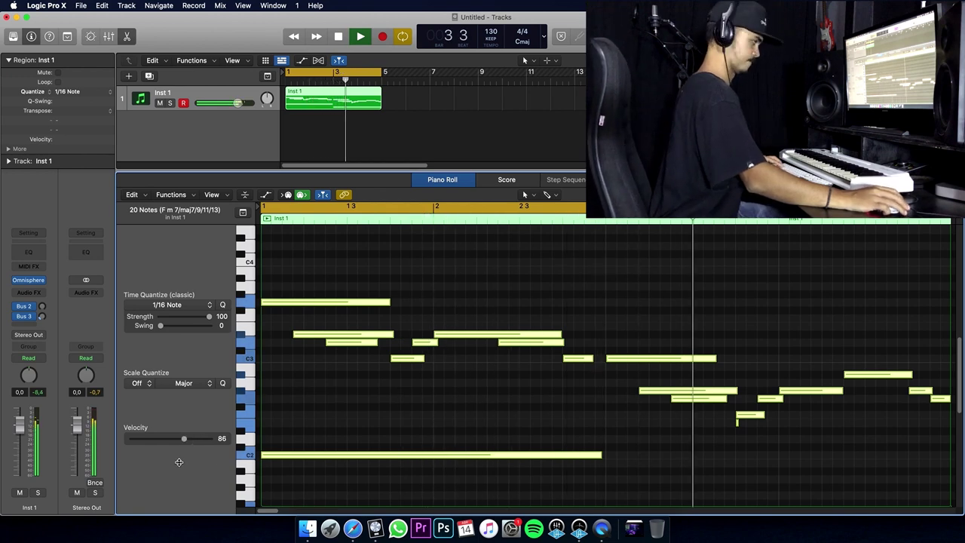
key(space)
key(e)
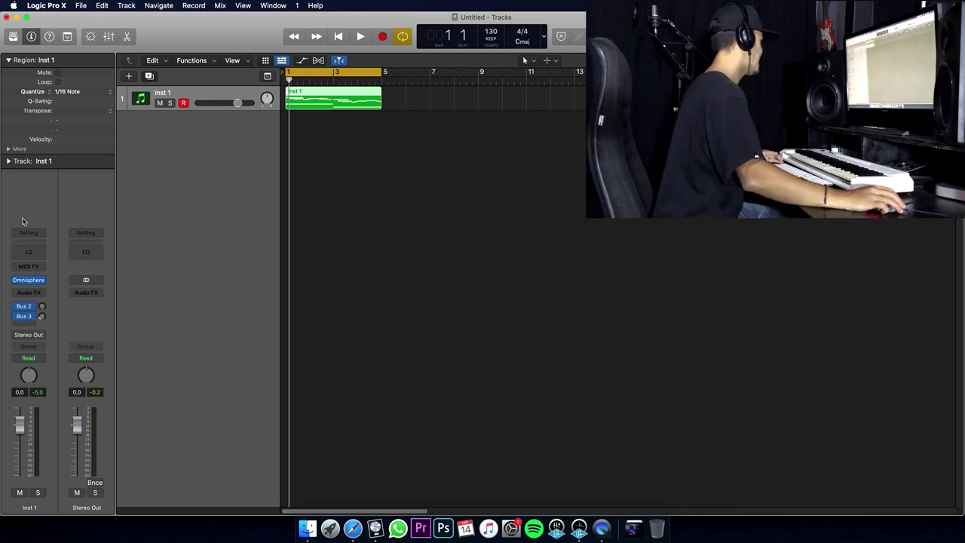
Duplicate the Inst 1 track and load Kontakt in stereo as the new track's instrument.
key(super+d)
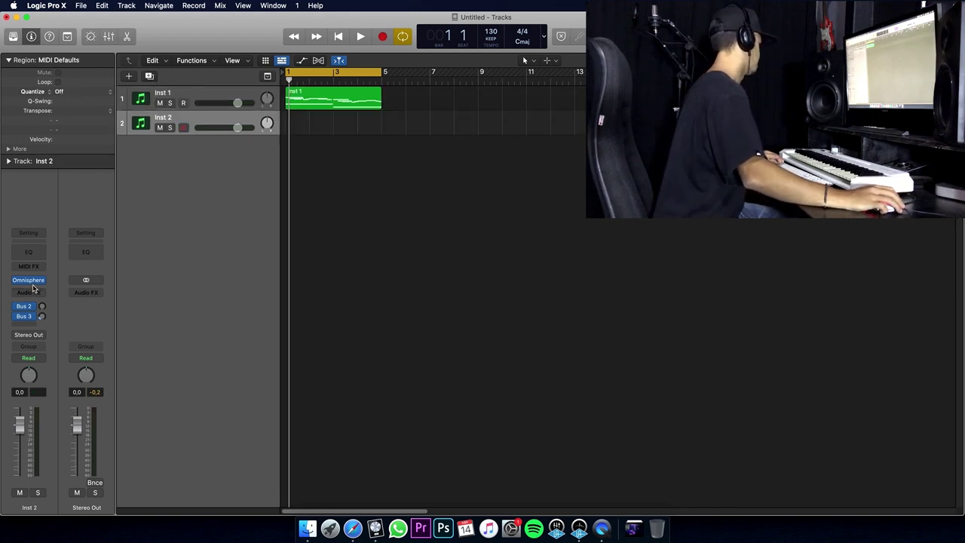
click(41, 280)
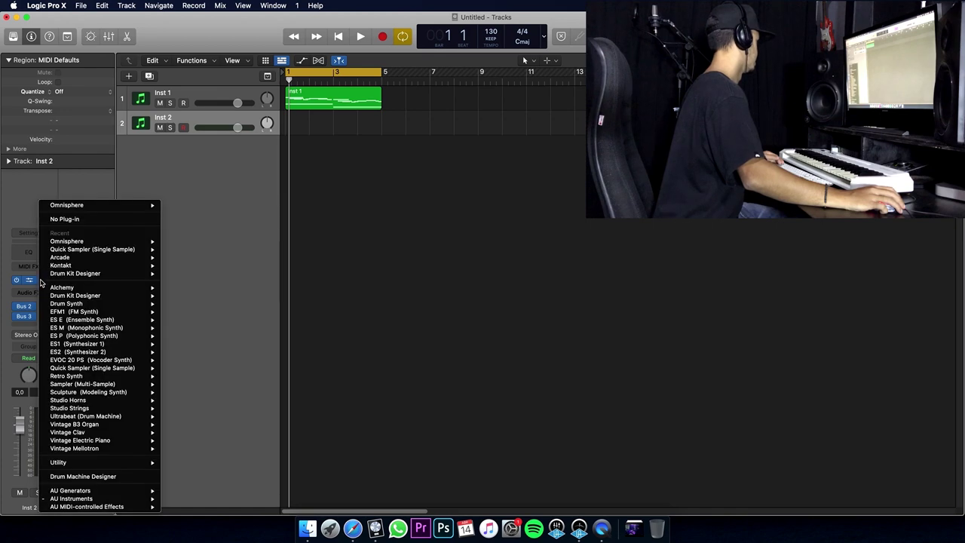
mouse_move(75, 265)
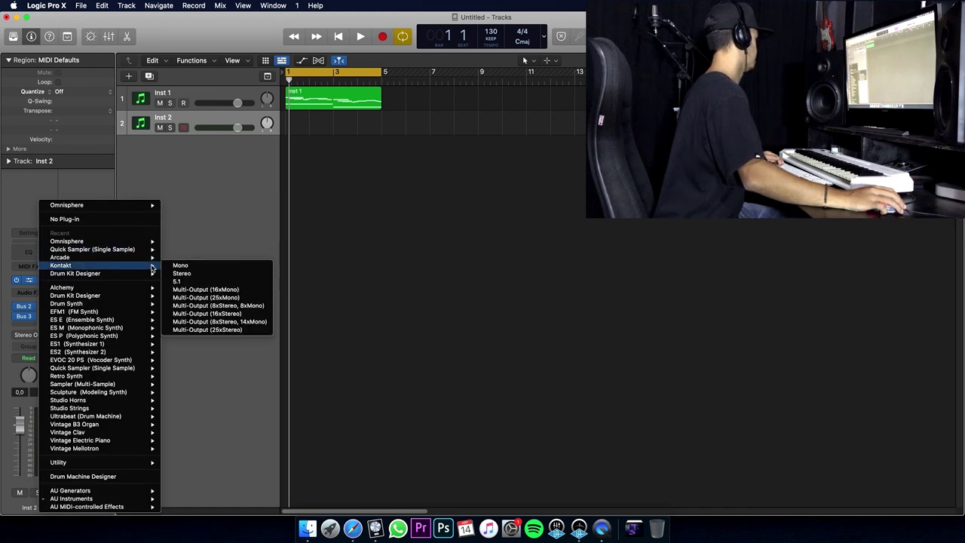
click(202, 275)
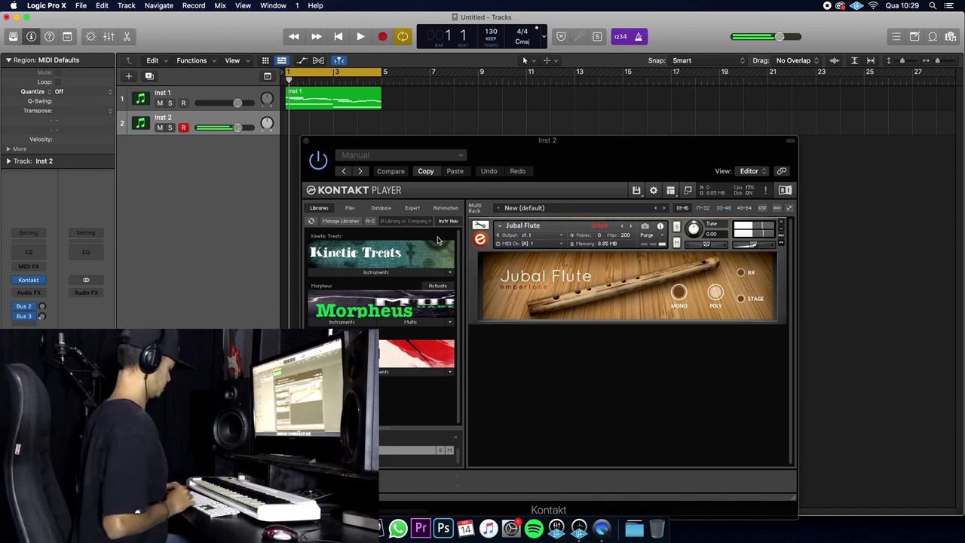
Close the Kontakt window and record a four-bar Jubal Flute melody on the Inst 2 track.
click(307, 141)
key(r)
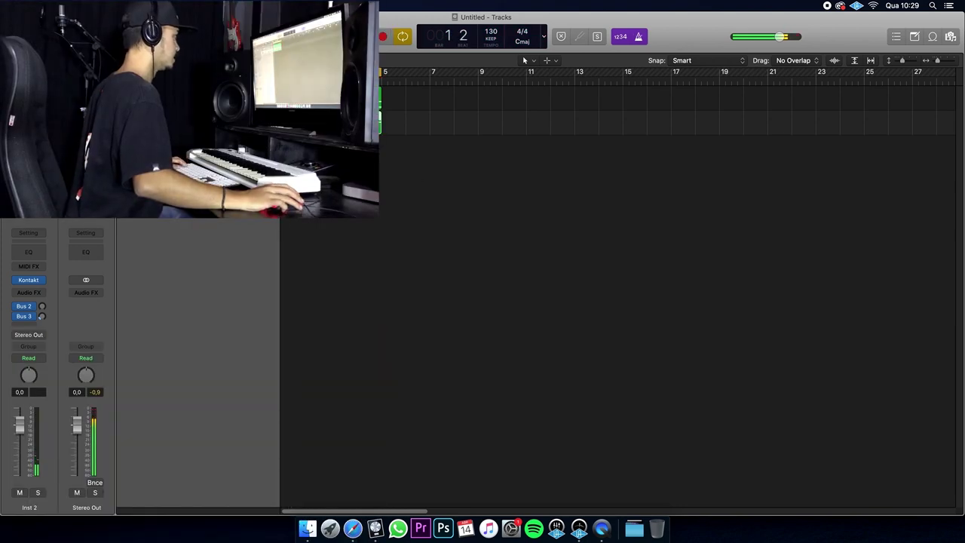
In the Inst 2 Piano Roll, delete the short G4 note near the end of bar 4 and move the final note into its place.
key(e)
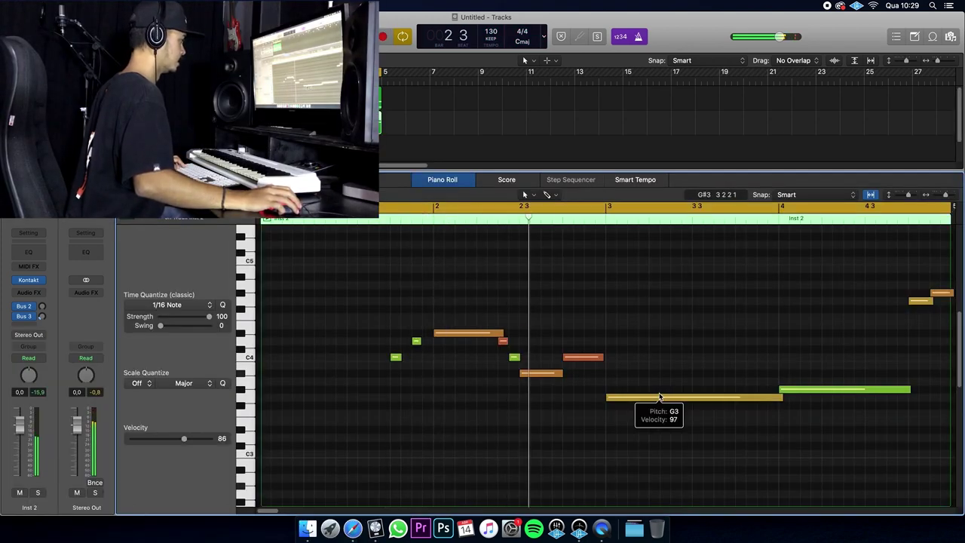
scroll(662, 395, right, 3)
scroll(662, 392, right, 2)
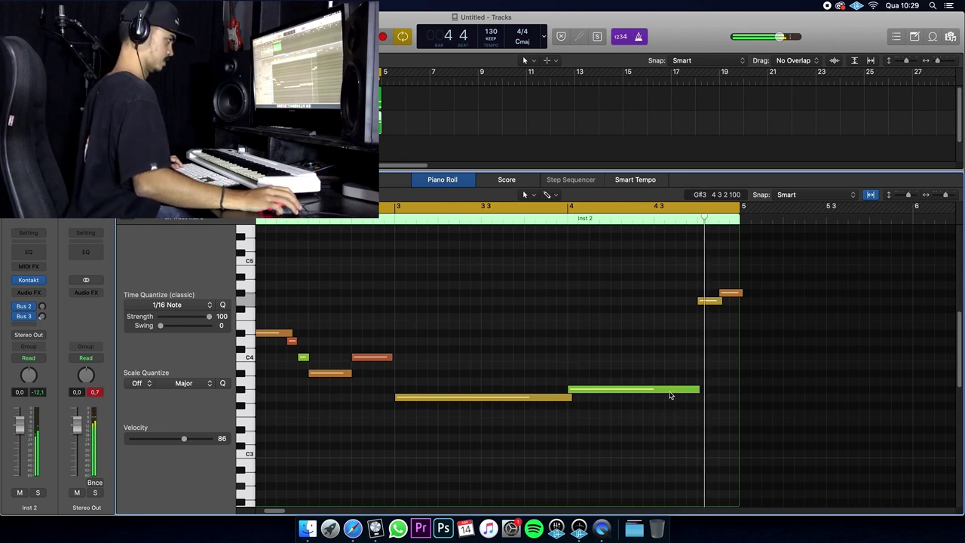
key(Delete)
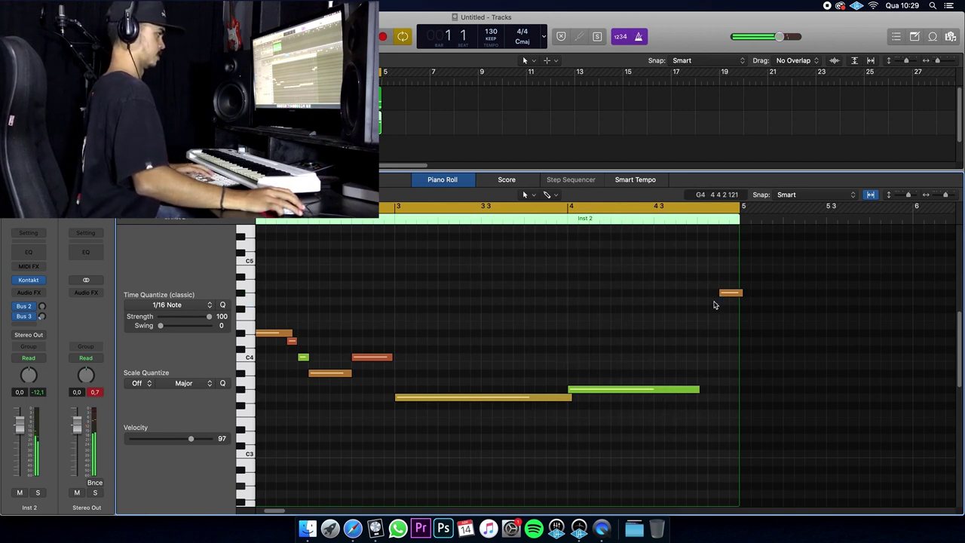
mouse_move(741, 296)
mouse_down()
mouse_move(719, 305)
mouse_move(734, 305)
mouse_up()
scroll(651, 283, left, 3)
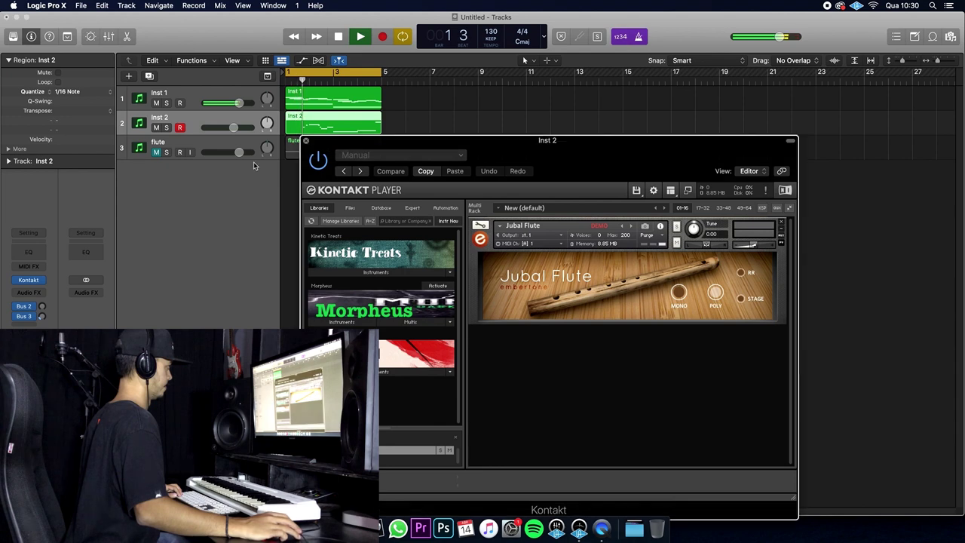
Close the Kontakt window and delete the region on the flute track.
click(307, 144)
click(188, 145)
key(Delete)
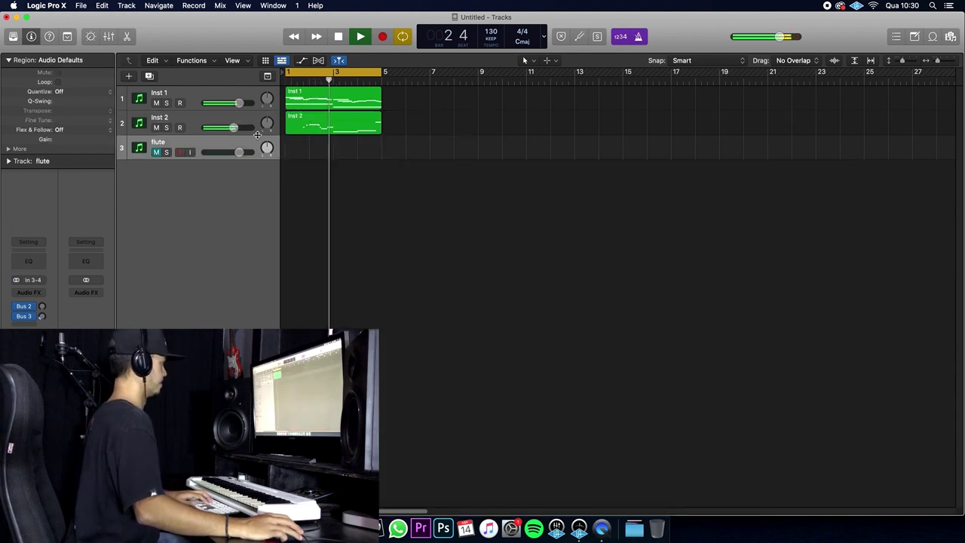
Move the last note of the Inst 2 region down about an octave in the Piano Roll, and close the editor.
click(331, 123)
key(p)
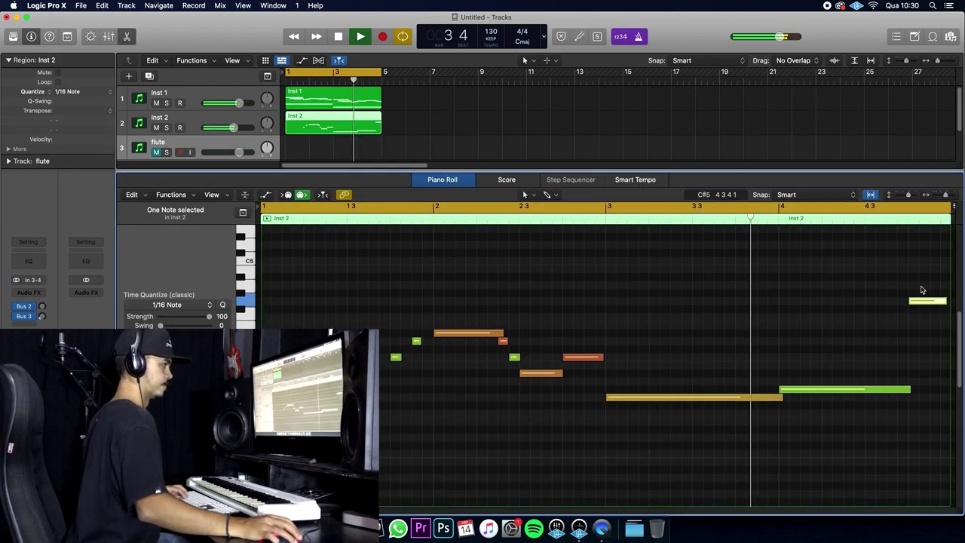
drag(927, 300, 943, 392)
key(p)
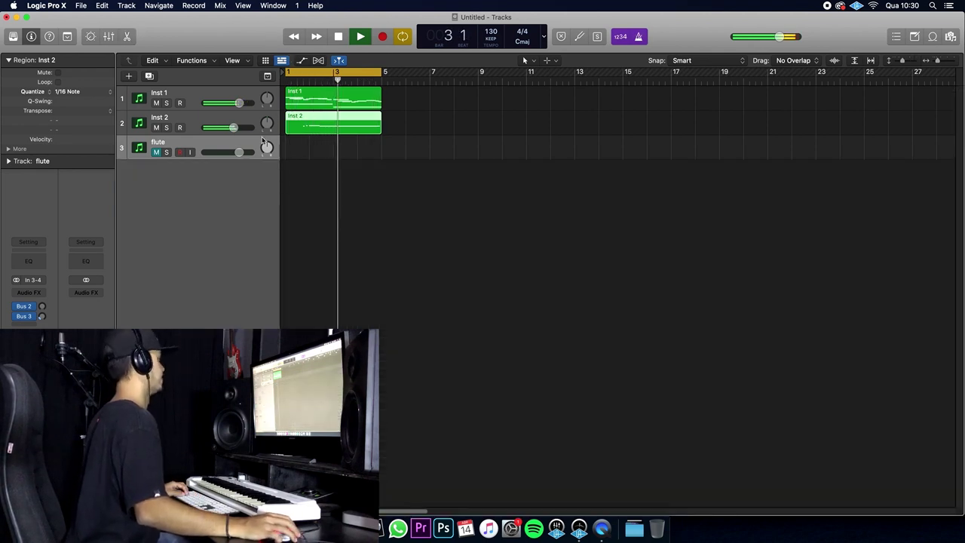
Delete the flute track, stop playback and duplicate the Inst 2 track.
click(207, 144)
key(super+BackSpace)
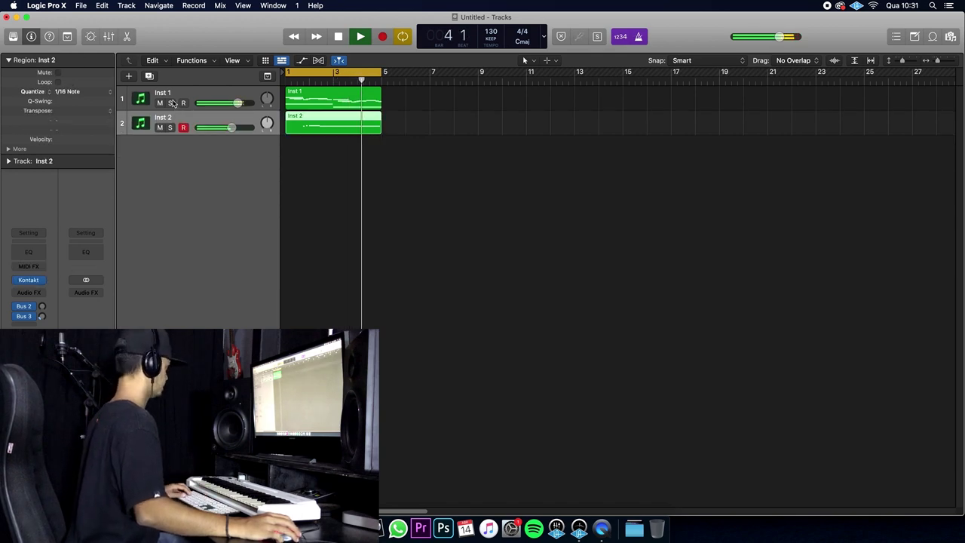
key(space)
click(149, 77)
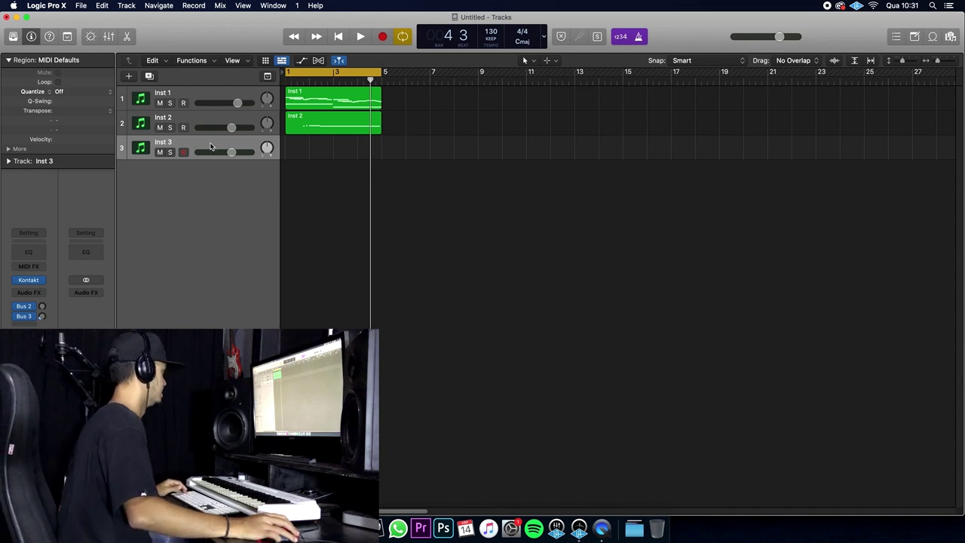
Replace the instrument on Inst 3 with Quick Sampler loaded with PÊPA - 808 5.wav, and close its window.
click(41, 284)
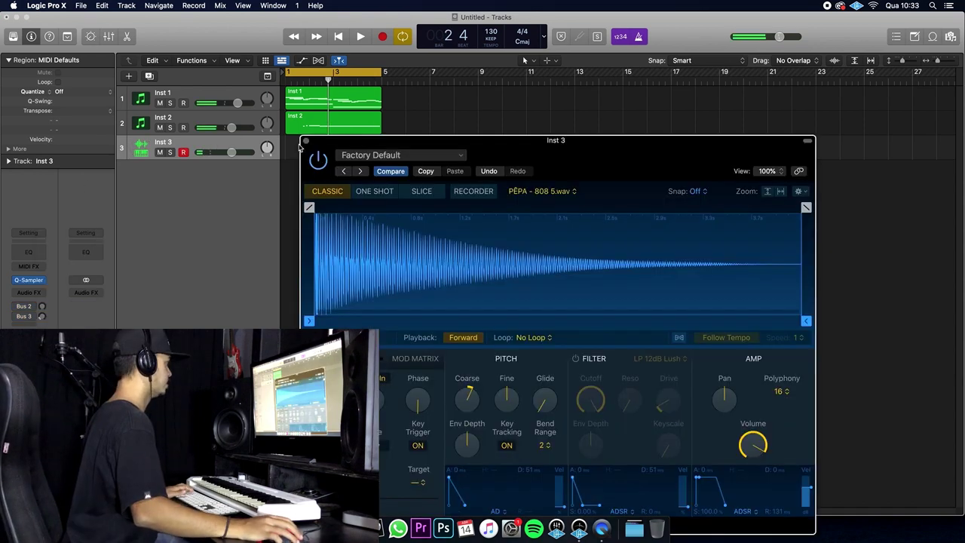
key(p)
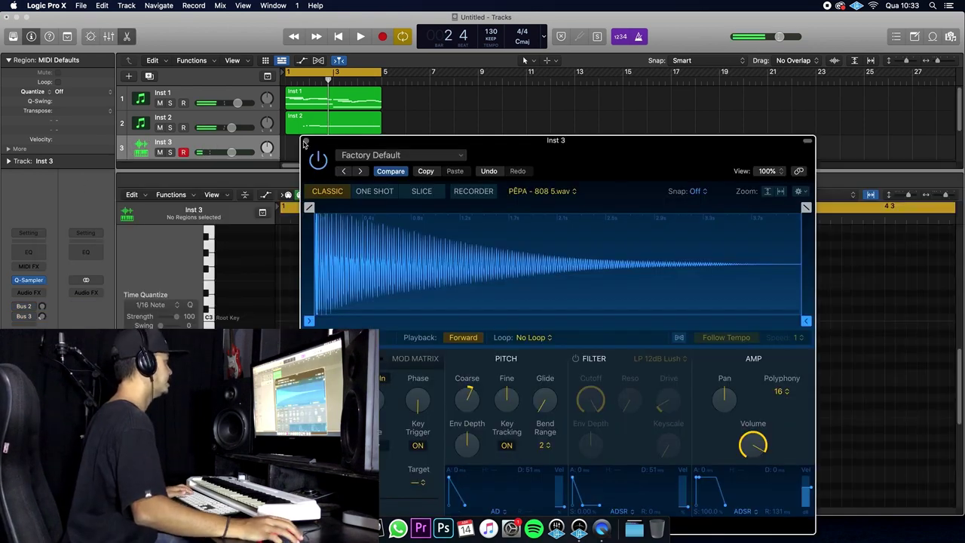
click(304, 141)
key(p)
Copy the Inst 1 and Inst 2 regions to bar 5, and record a four-bar 808 part on Inst 3 quantized to 1/16.
drag(324, 105, 406, 108)
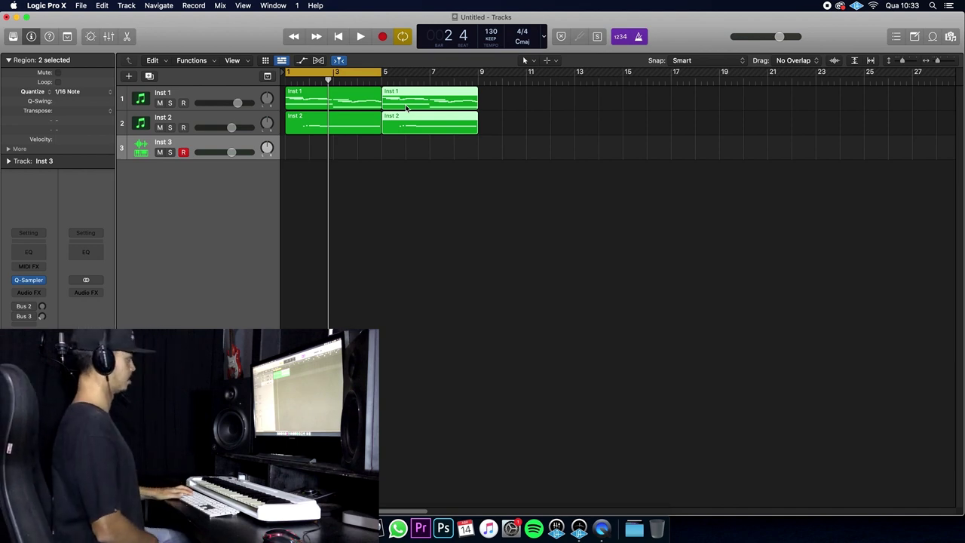
key(r)
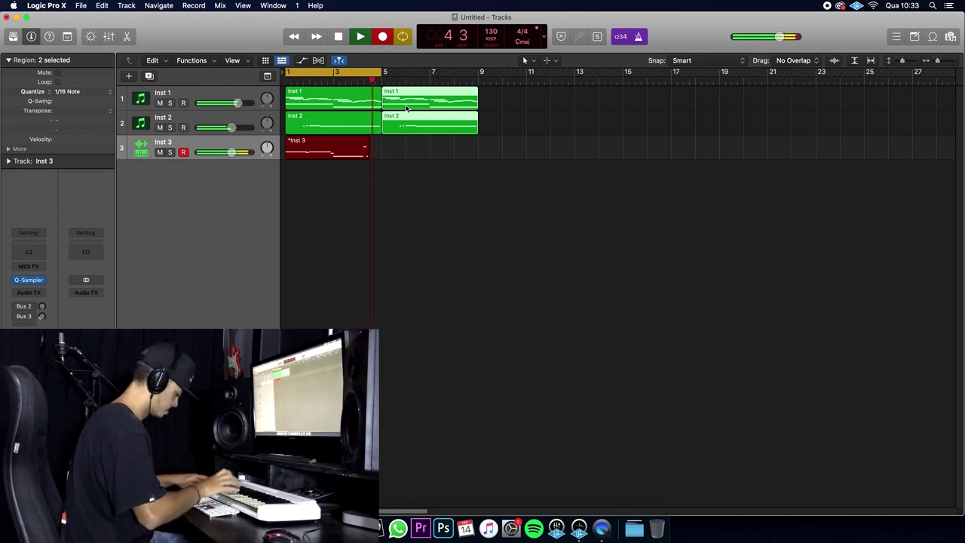
key(space)
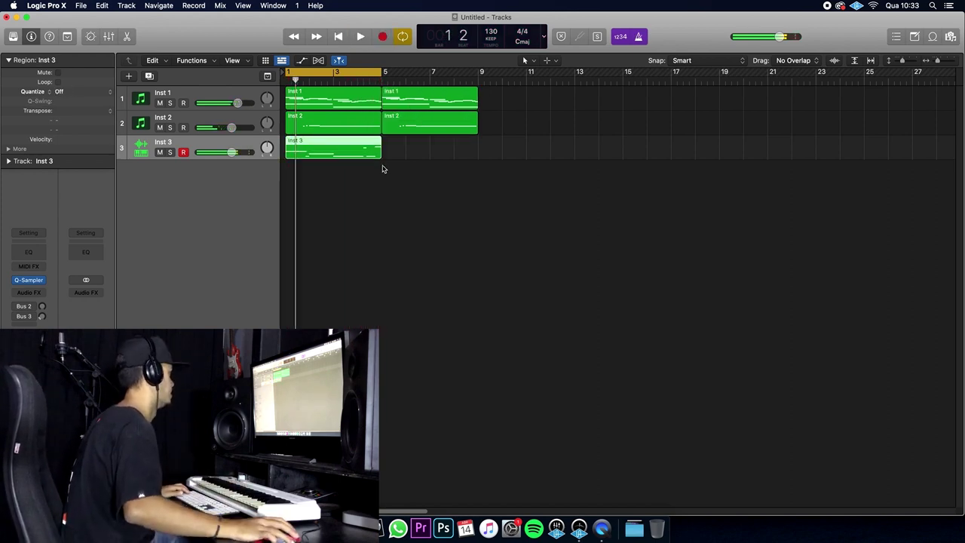
key(q)
Move the cycle range to bars 5–9 and record a second four-bar 808 part on Inst 3.
drag(338, 76, 434, 79)
key(r)
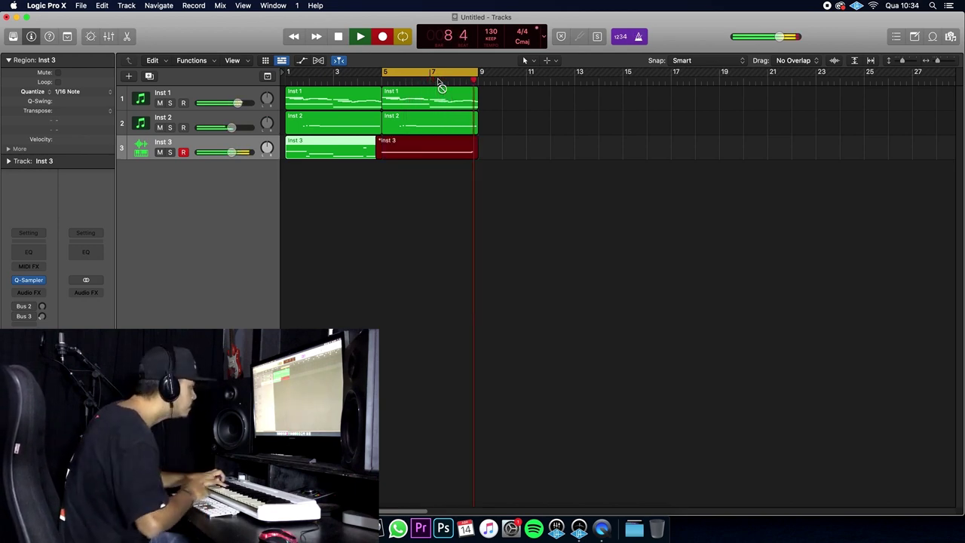
key(space)
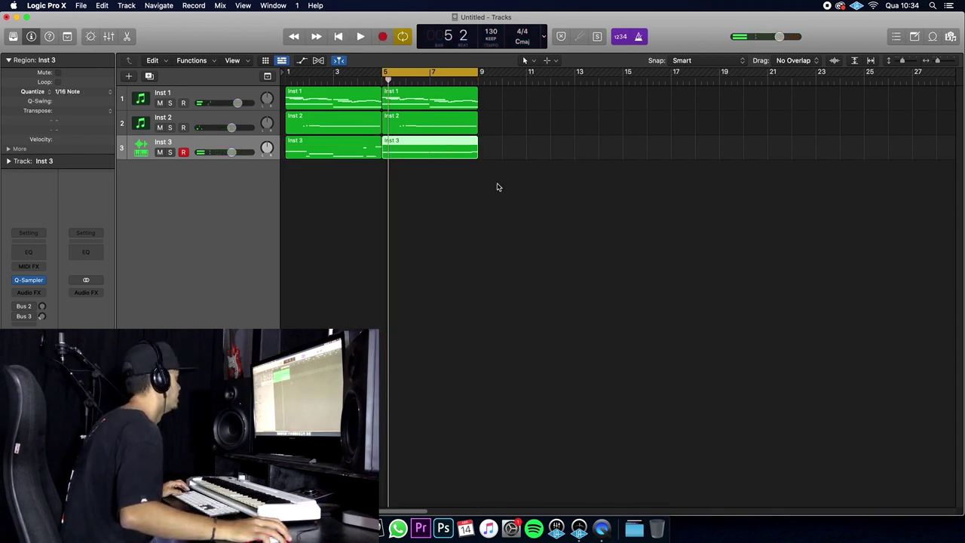
Transpose all notes of the three regions at bars 5–9 up three semitones in the Piano Roll.
drag(514, 189, 387, 85)
double_click(421, 100)
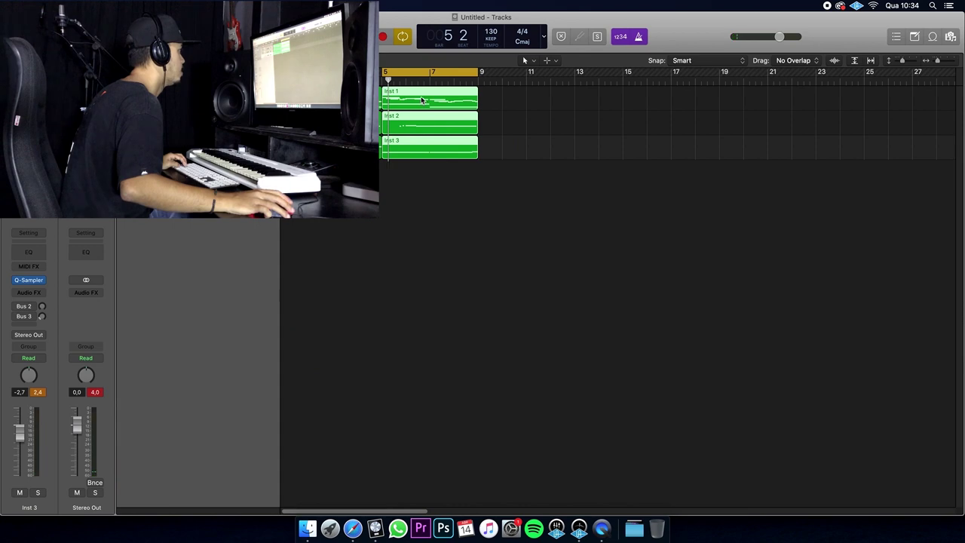
scroll(448, 464, down, 4)
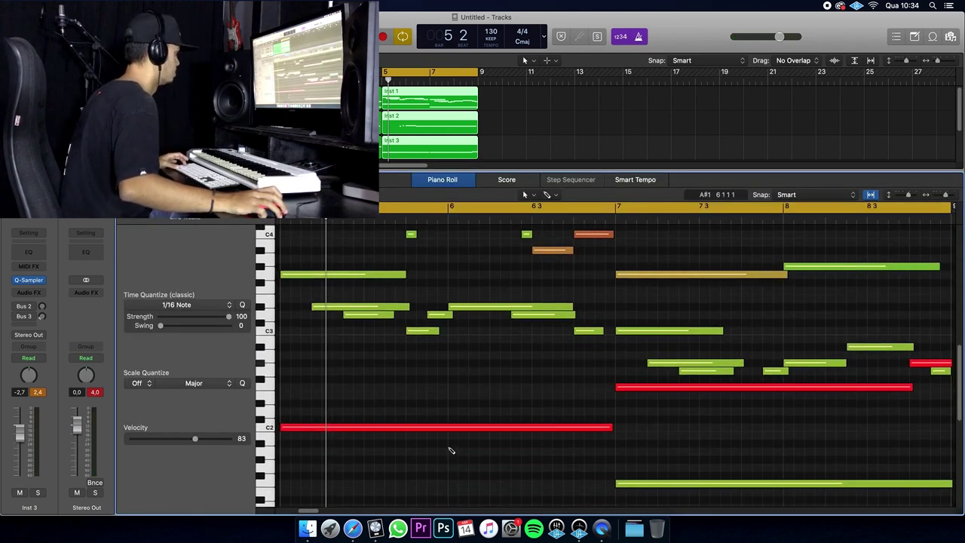
key(super+a)
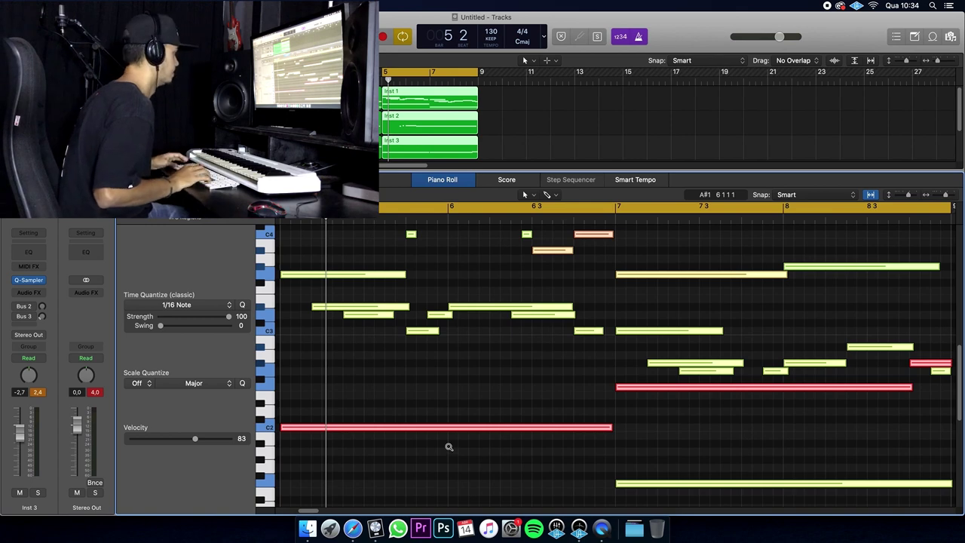
key(alt+Up)
key(alt+Up)
key(alt+Up)
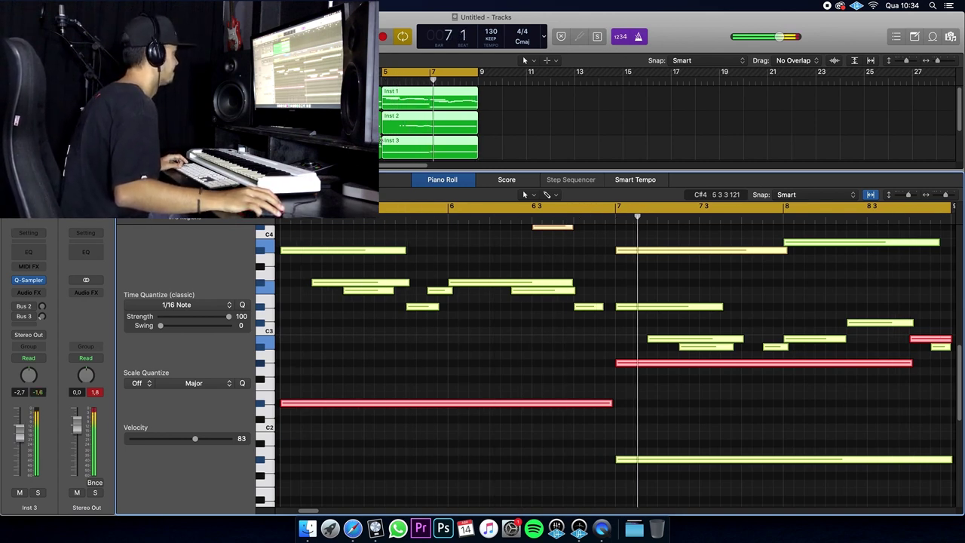
Transpose all notes of the three regions at bars 1–5 up three semitones, undoing the octave shift, and close the Piano Roll.
scroll(663, 113, down, 2)
key(space)
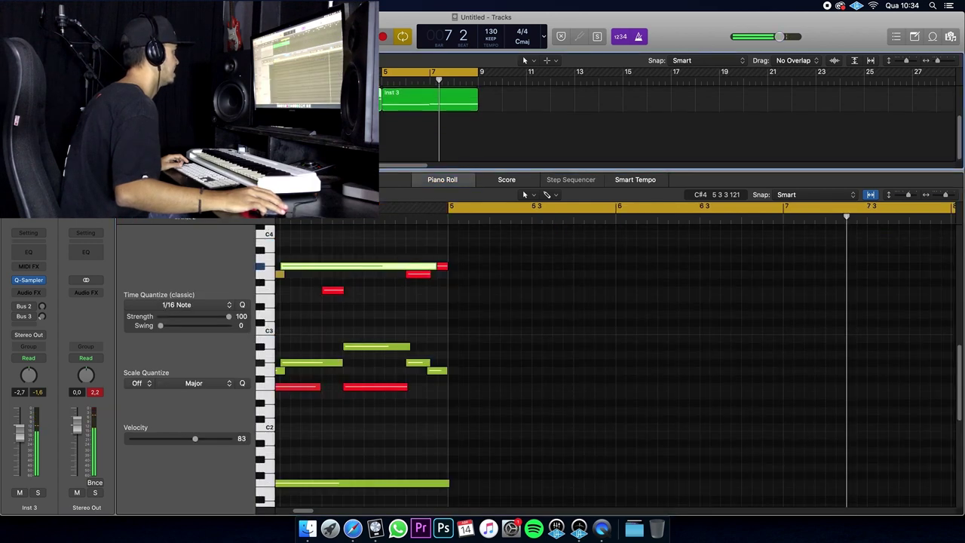
key(super+a)
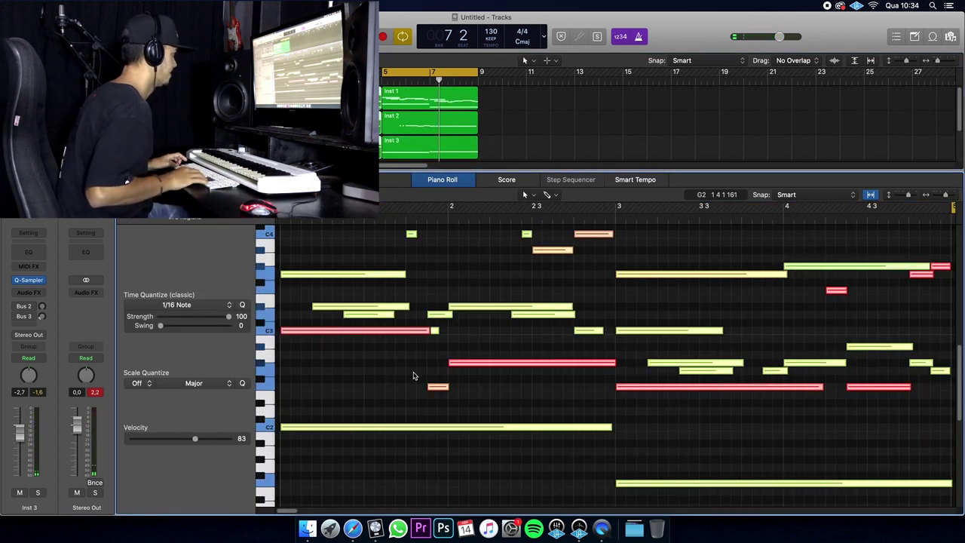
key(Delete)
key(super+z)
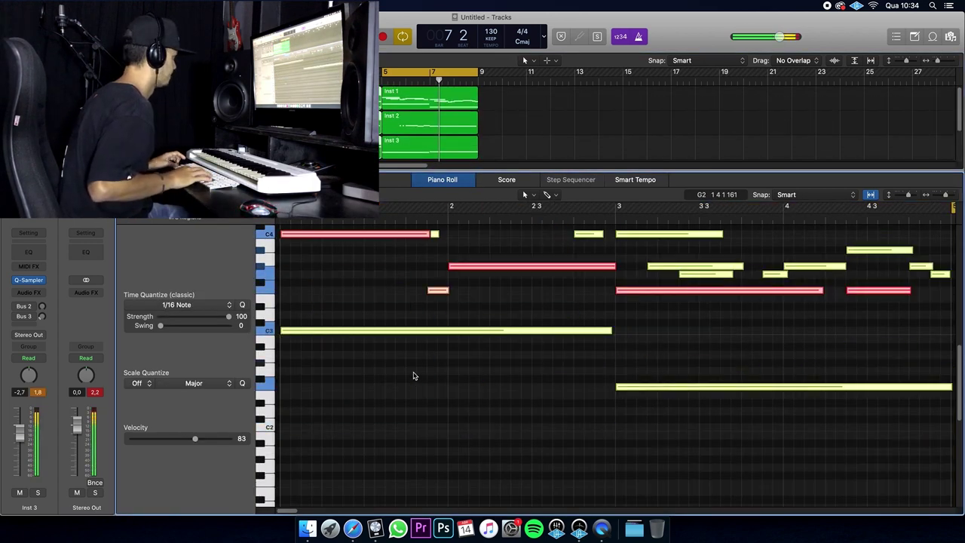
key(super+z)
key(super+z)
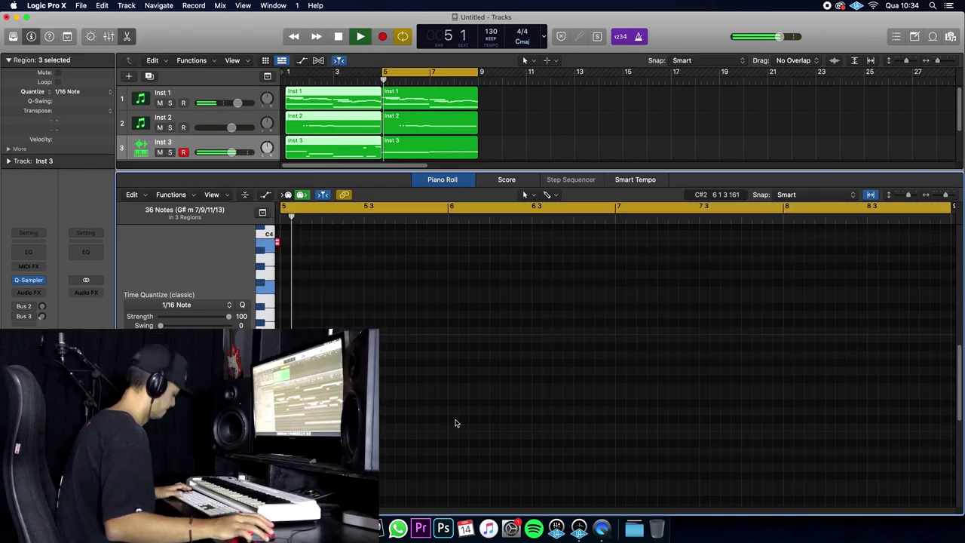
key(space)
key(p)
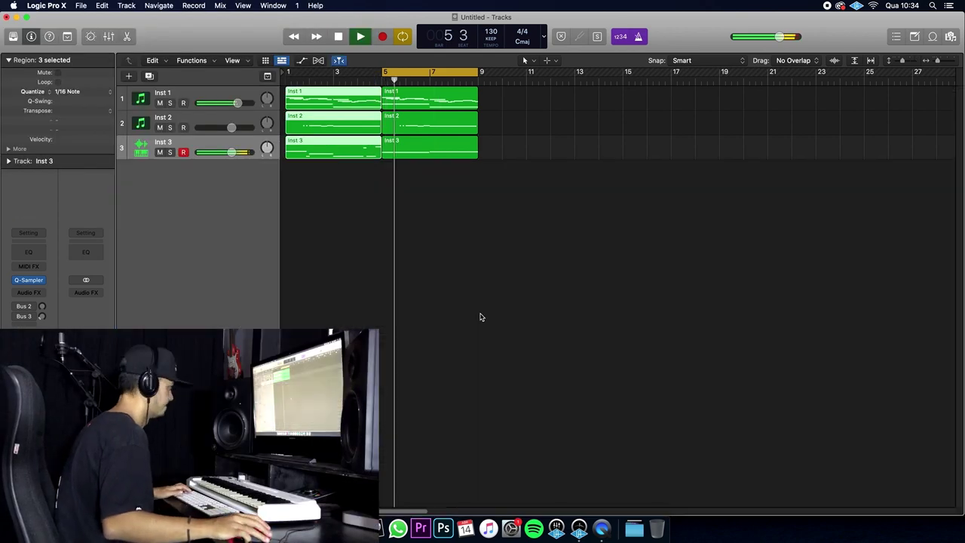
With cycling off, move all Inst 2 and Inst 3 regions to start at bar 9, and copy the Inst 1 region there.
drag(541, 213, 424, 135)
key(c)
key(Return)
key(space)
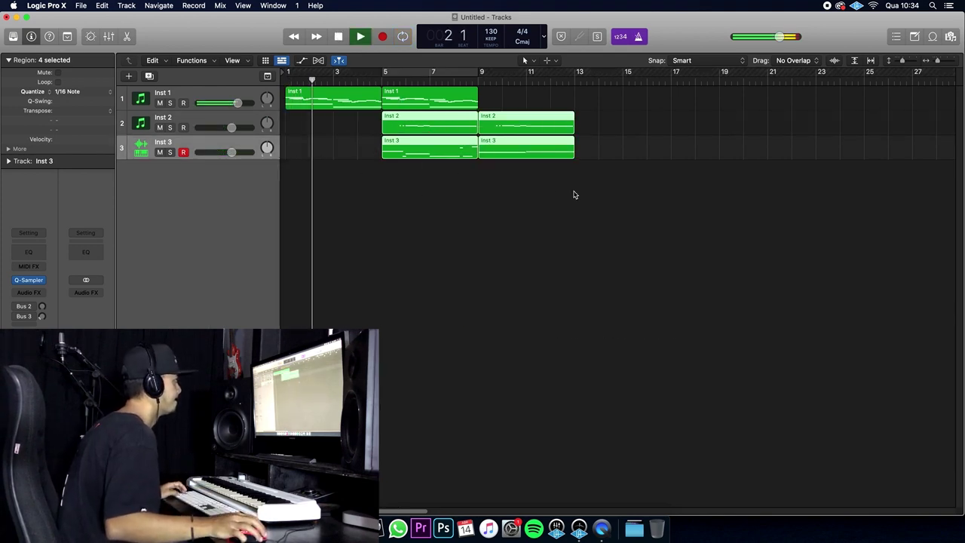
drag(573, 190, 668, 116)
key(space)
drag(487, 179, 407, 112)
key(space)
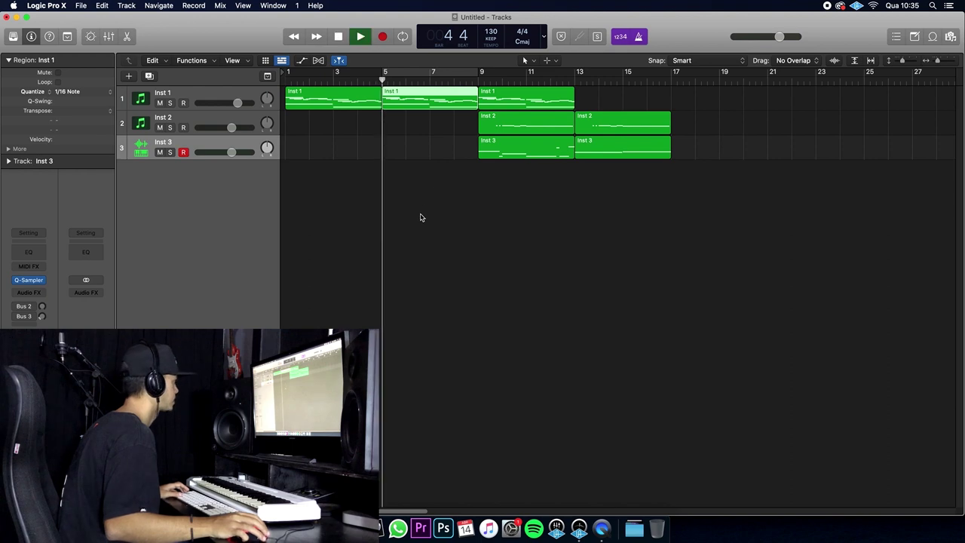
Move the last Inst 2 and Inst 3 regions to bar 17, and copy the bar 9 regions of all three tracks to bar 13.
scroll(444, 191, right, 5)
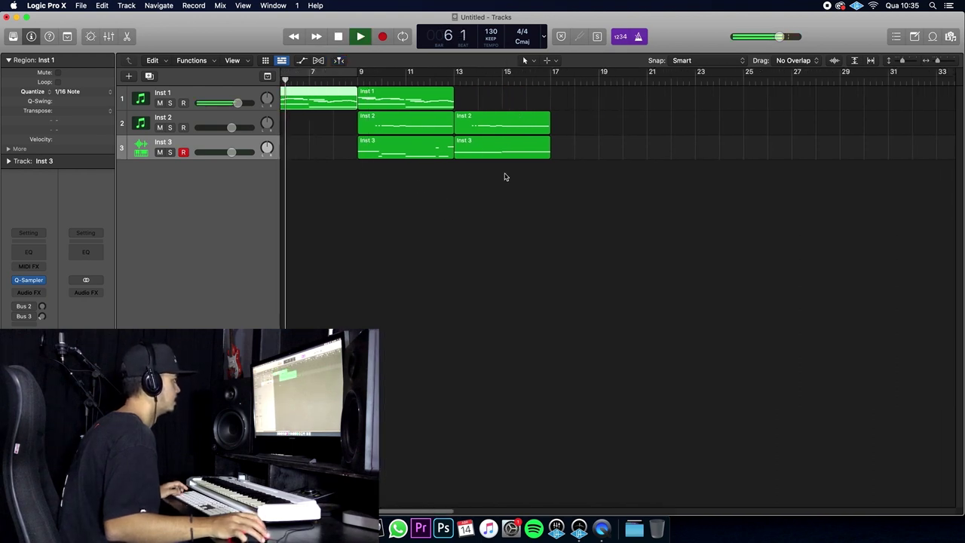
drag(523, 181, 616, 135)
drag(490, 201, 490, 99)
key(super+Left)
key(super+Left)
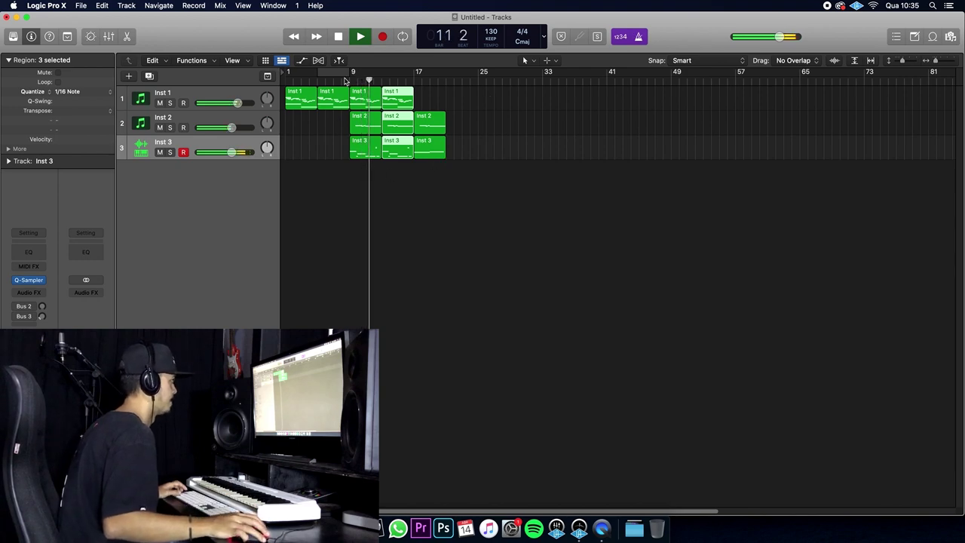
Set the cycle range to bars 9–17, stop playback and add another Quick Sampler track below Inst 3.
drag(318, 72, 413, 73)
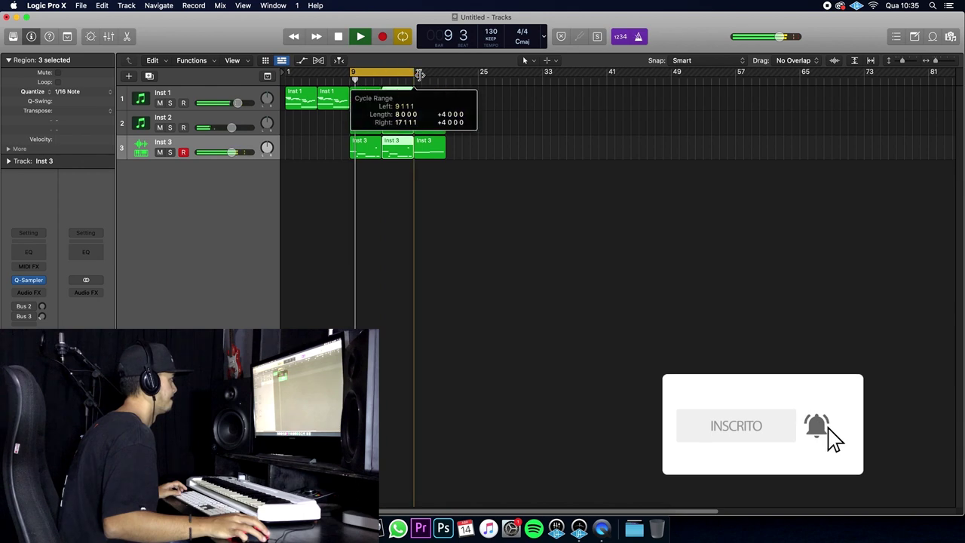
key(space)
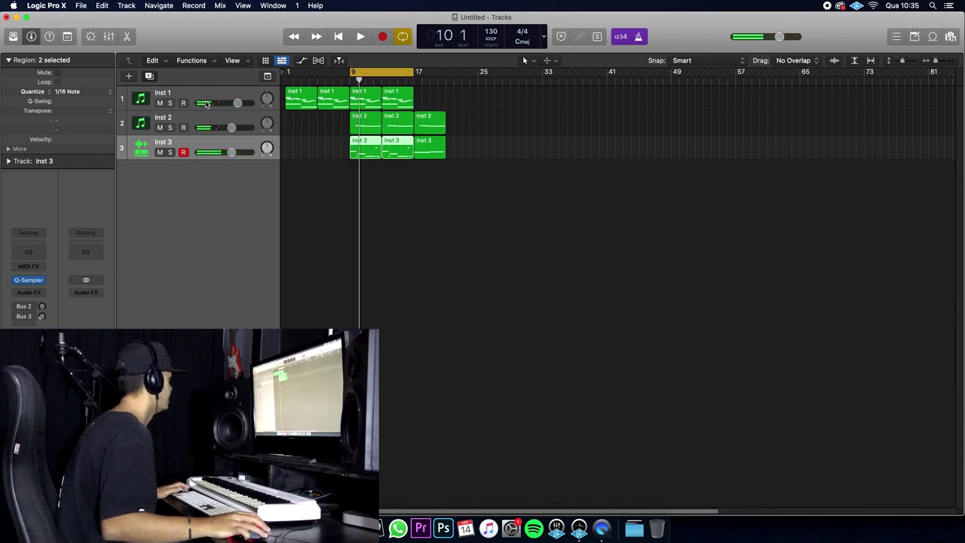
key(super+alt+s)
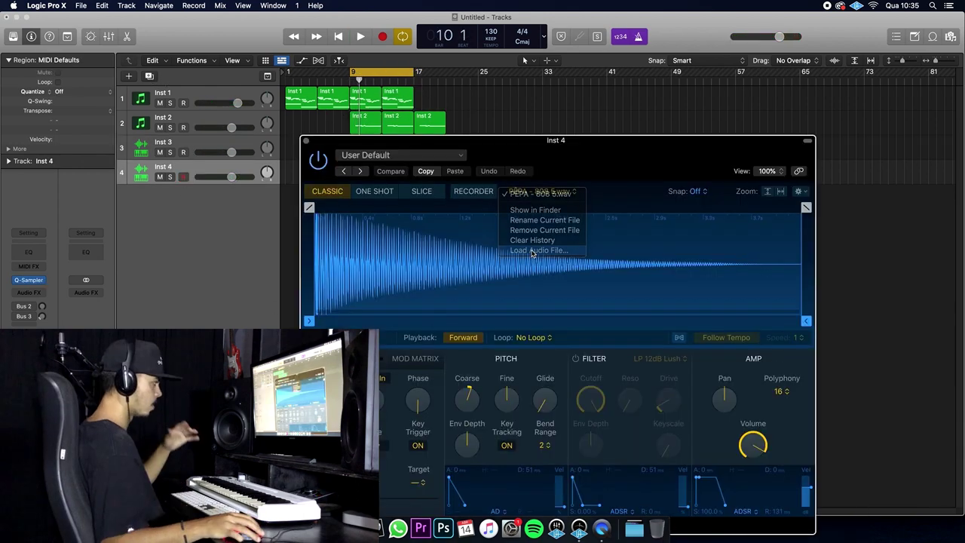
Browse to the PÊPA - FIRE folder for a new Inst 4 sample, and record a part on that track from bar 9.
click(524, 280)
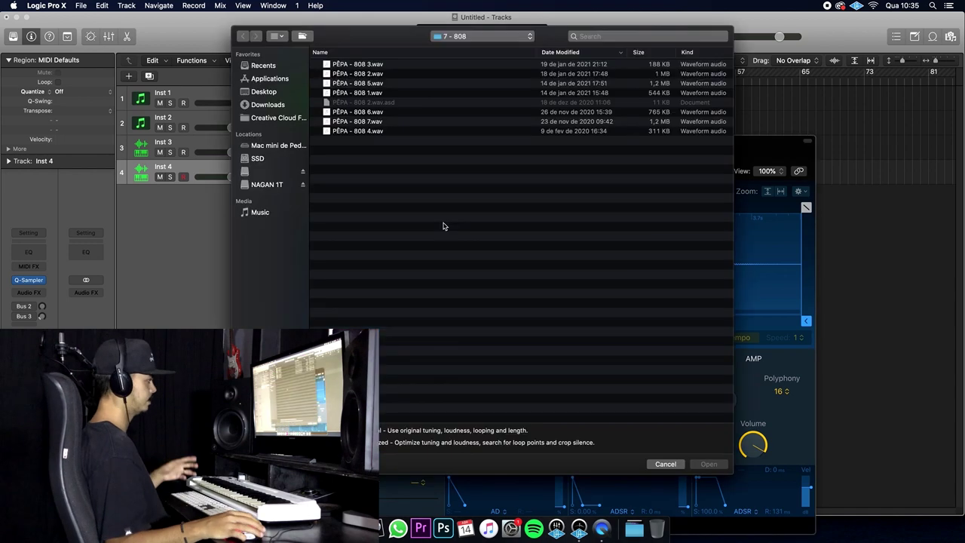
click(454, 36)
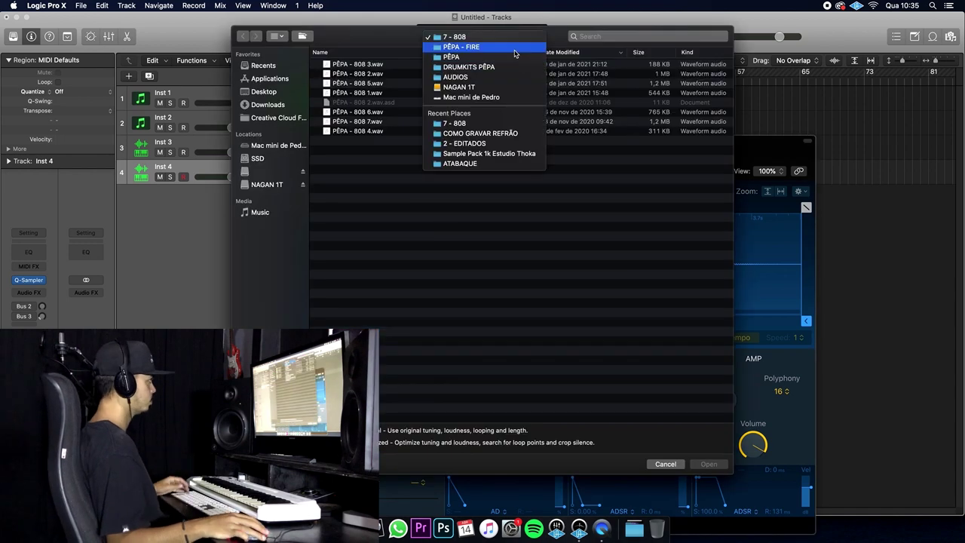
click(516, 49)
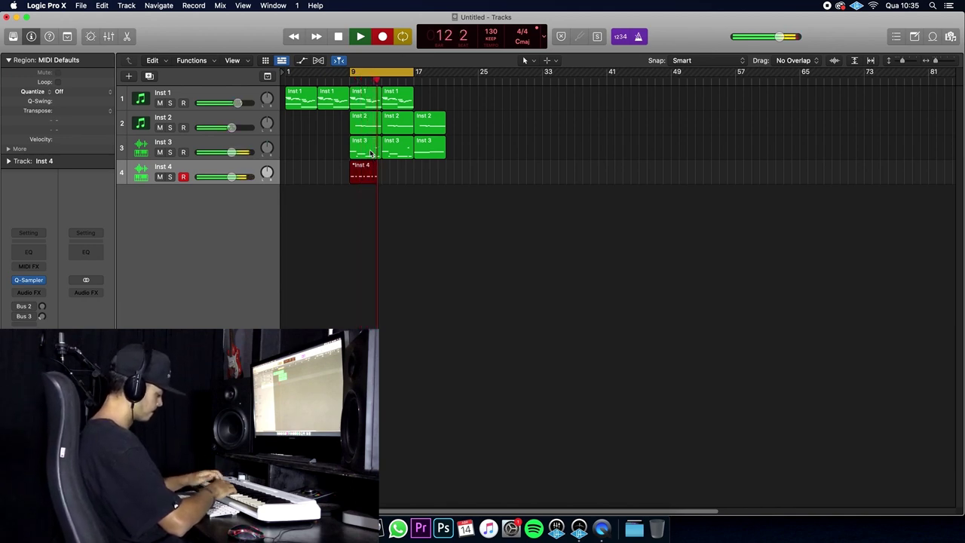
key(space)
Add a Quick Sampler track with ATABAQUE 3.wav, record an eight-bar part over bars 9–17 and close the sampler window.
key(super+d)
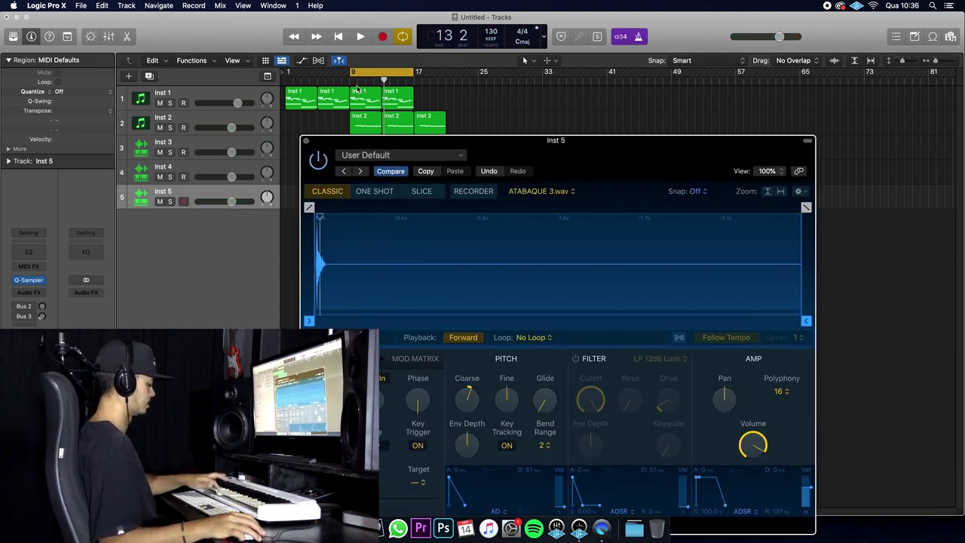
key(r)
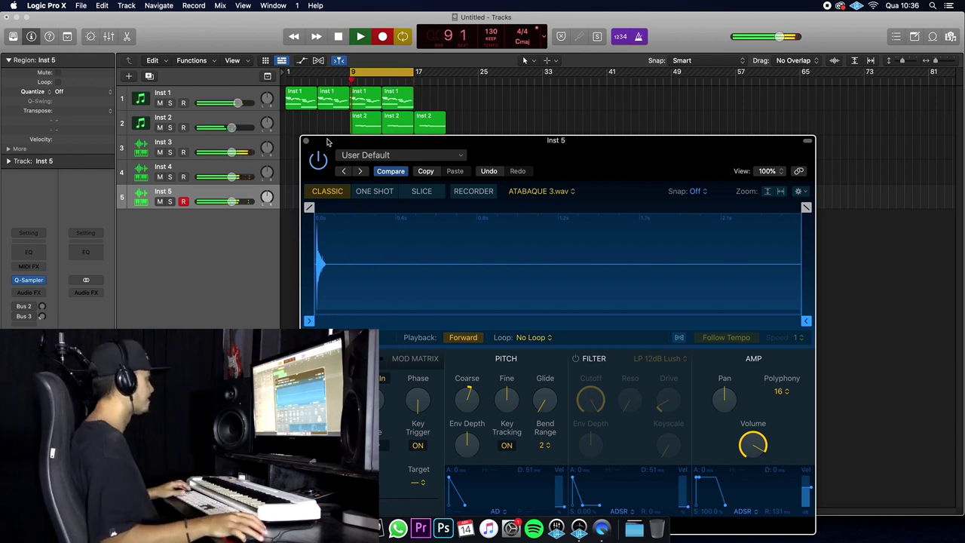
key(space)
key(super+w)
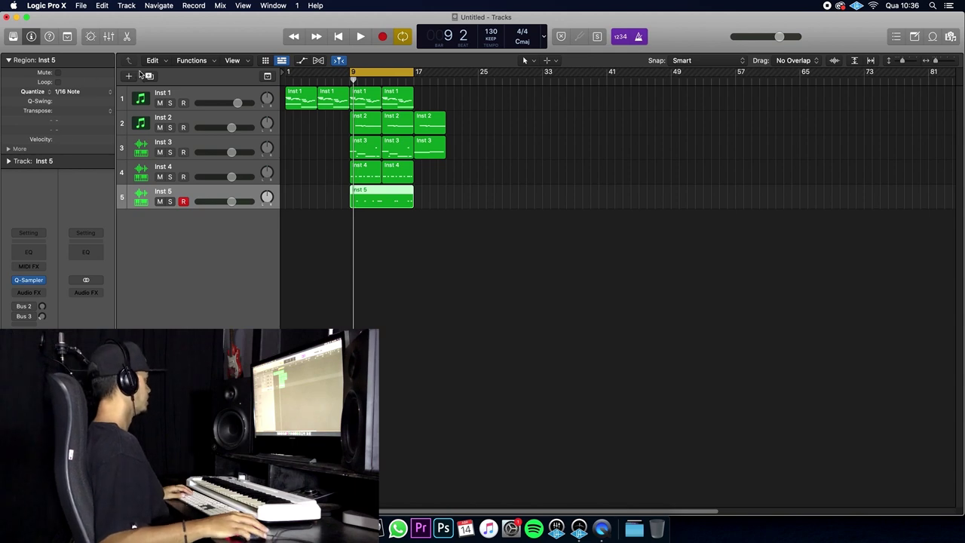
Lower the volume of the Inst 5 track and pan it to the left during playback.
key(space)
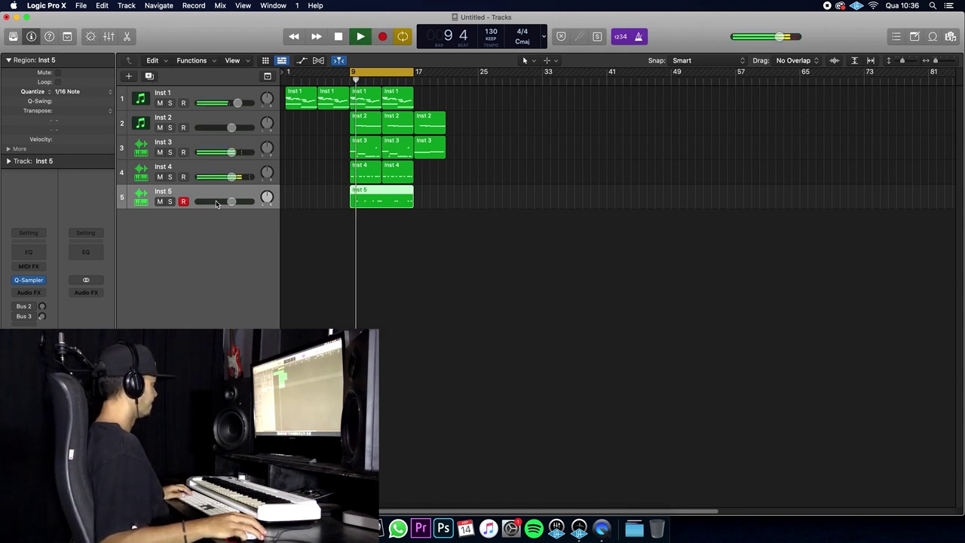
drag(231, 201, 248, 226)
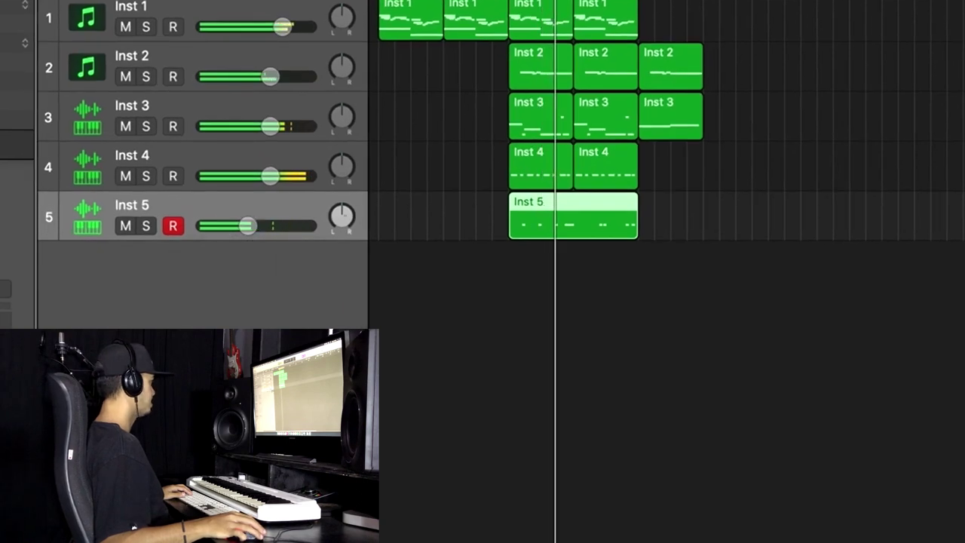
drag(352, 213, 343, 227)
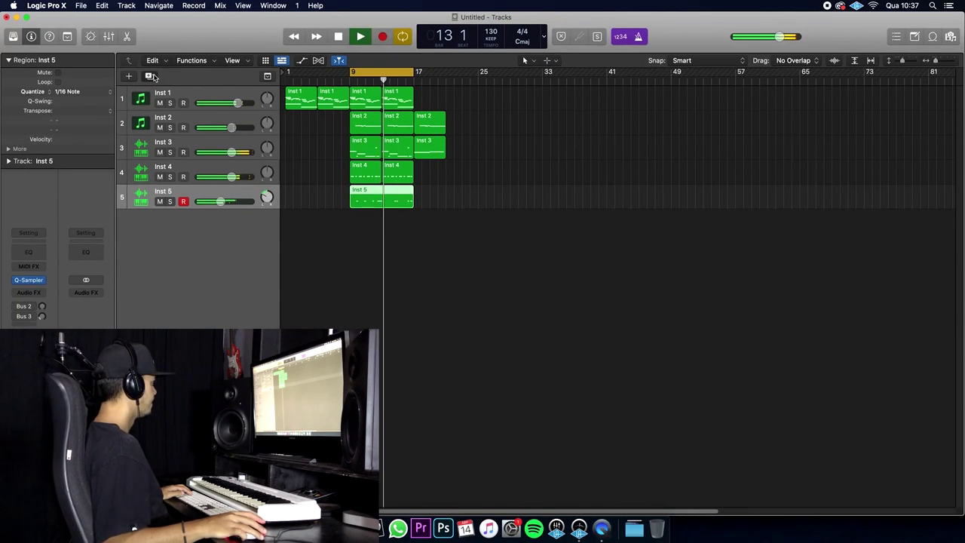
Duplicate the Inst 5 track and pan the copy to the right.
click(150, 76)
drag(267, 226, 267, 221)
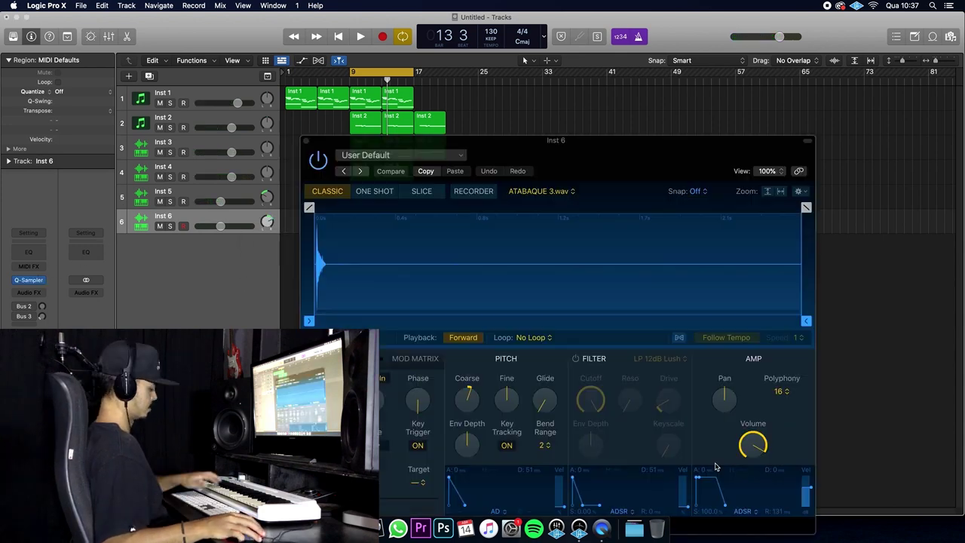
Load ATABAQUE 4.wav into the Inst 6 Quick Sampler and record a four-bar part over bars 9–13.
key(space)
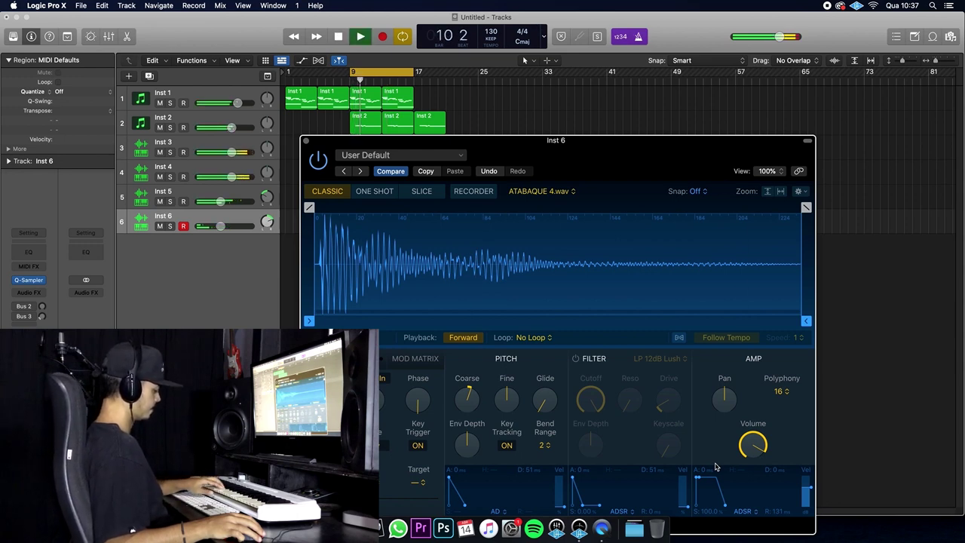
key(space)
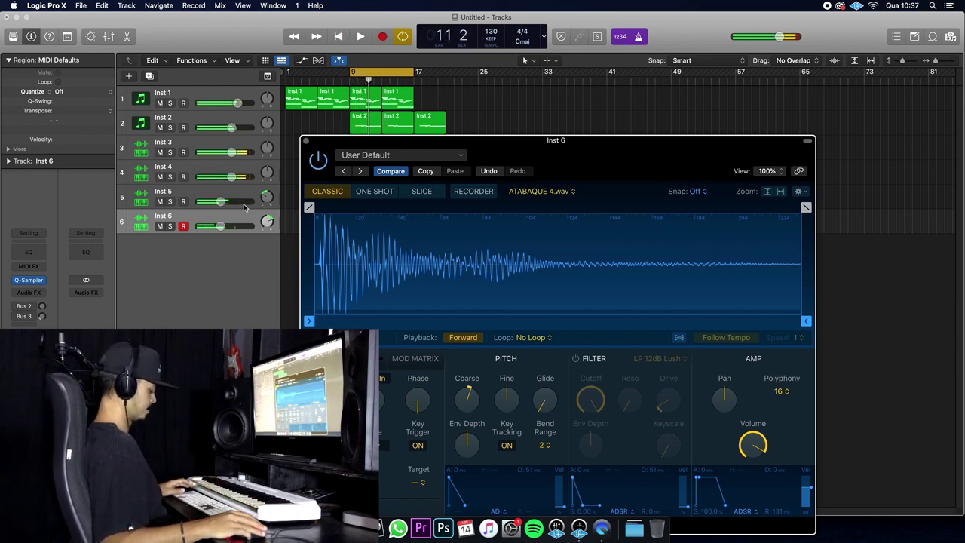
key(r)
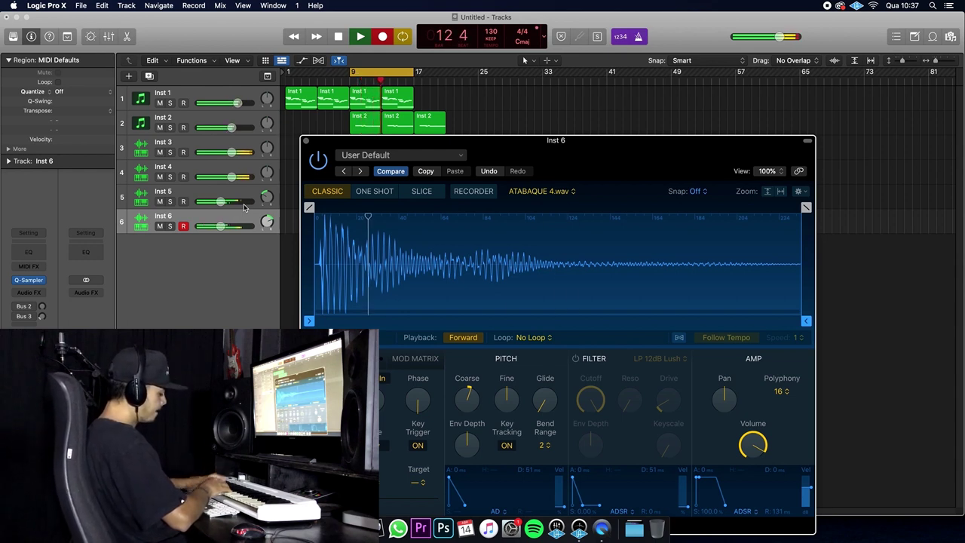
key(space)
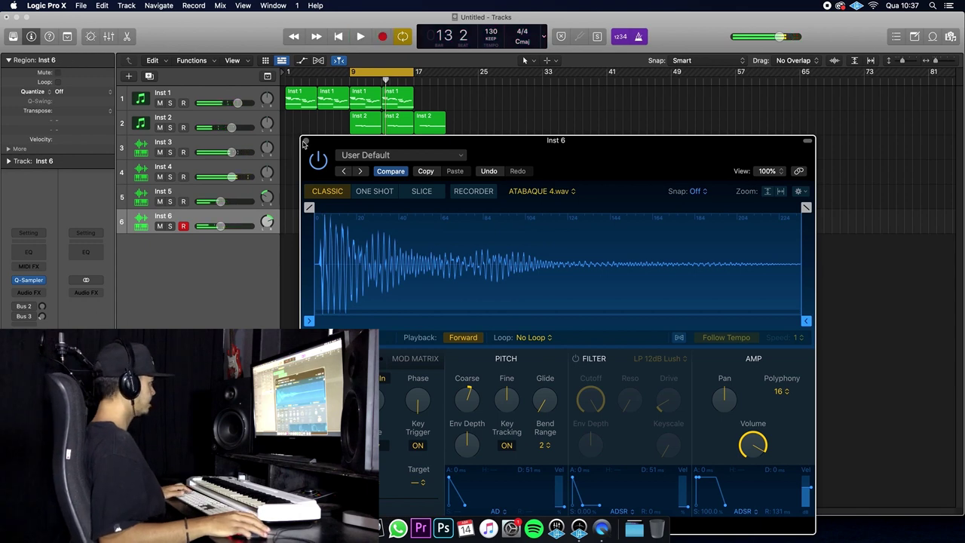
Quantize the six closing notes of the Inst 6 region to 1/16 Triplet (1/24), check the region's notes and close the Piano Roll.
drag(786, 409, 902, 324)
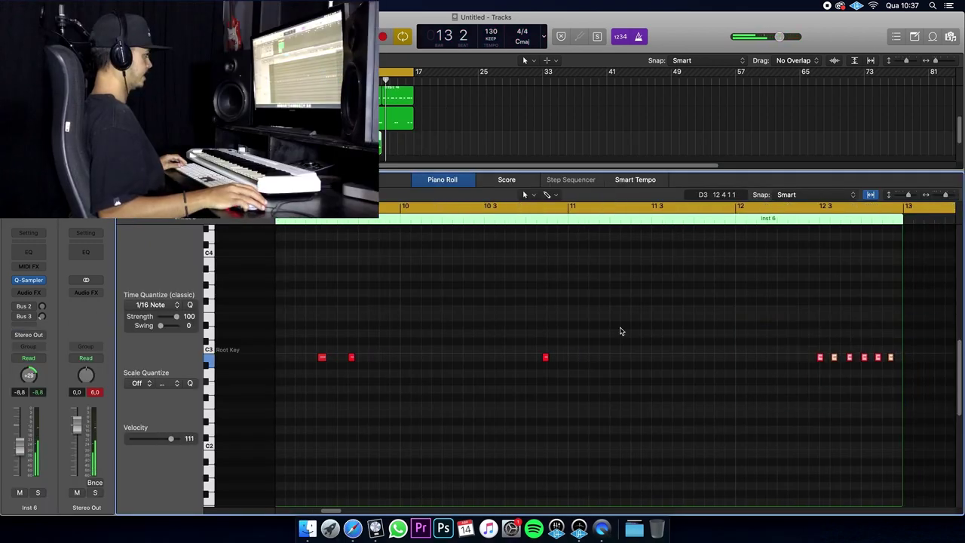
click(155, 304)
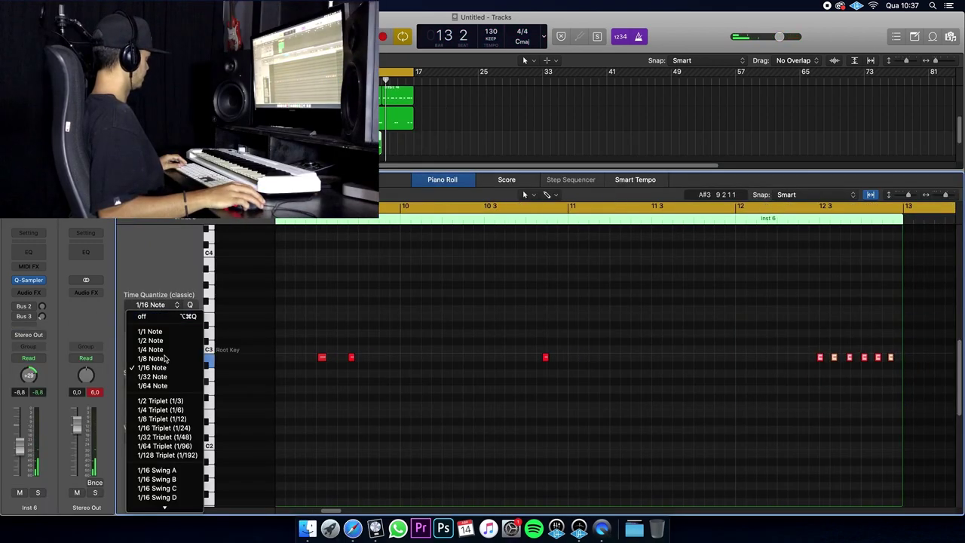
click(181, 427)
scroll(282, 345, left, 2)
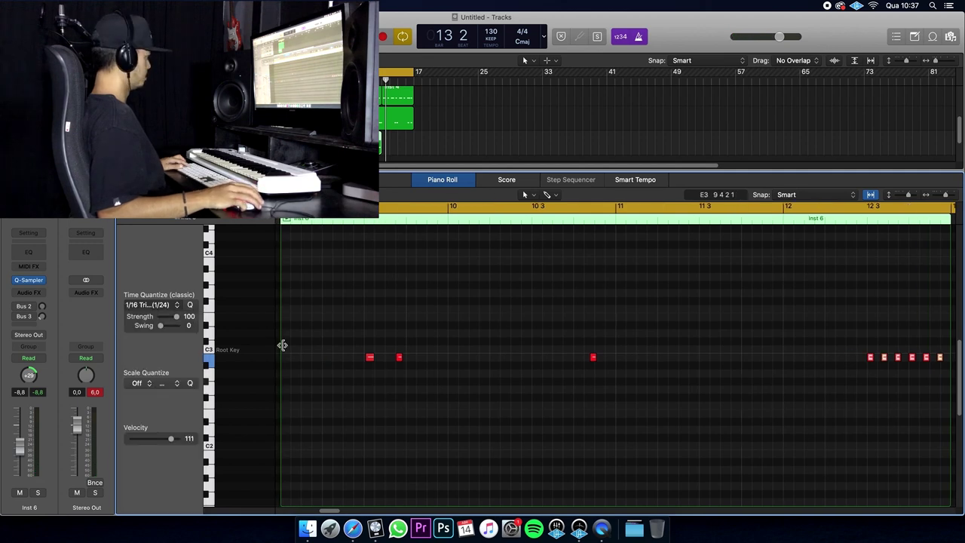
key(p)
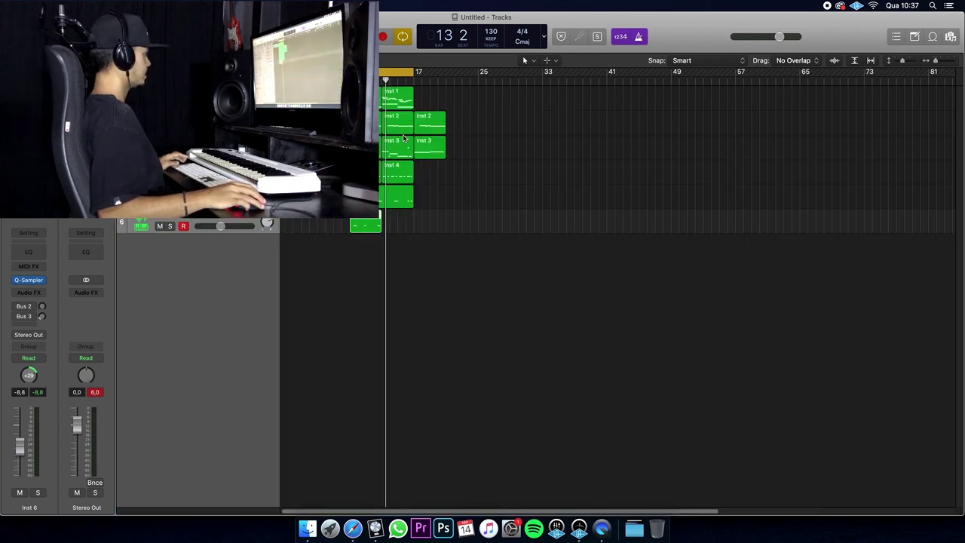
double_click(369, 231)
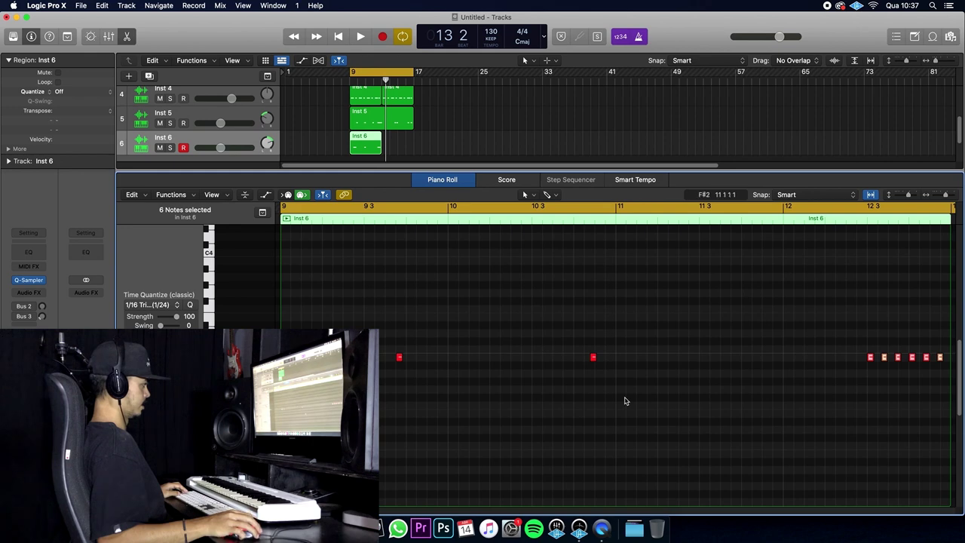
drag(625, 400, 349, 314)
key(p)
Place the Inst 6 region at bar 13 and record a new part over bars 9–13 on the same track.
drag(362, 221, 394, 221)
key(r)
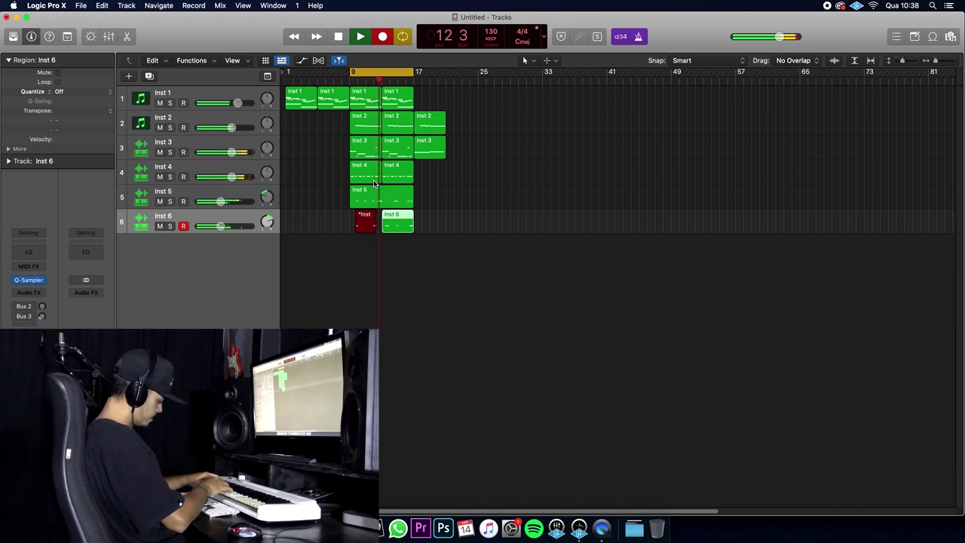
key(space)
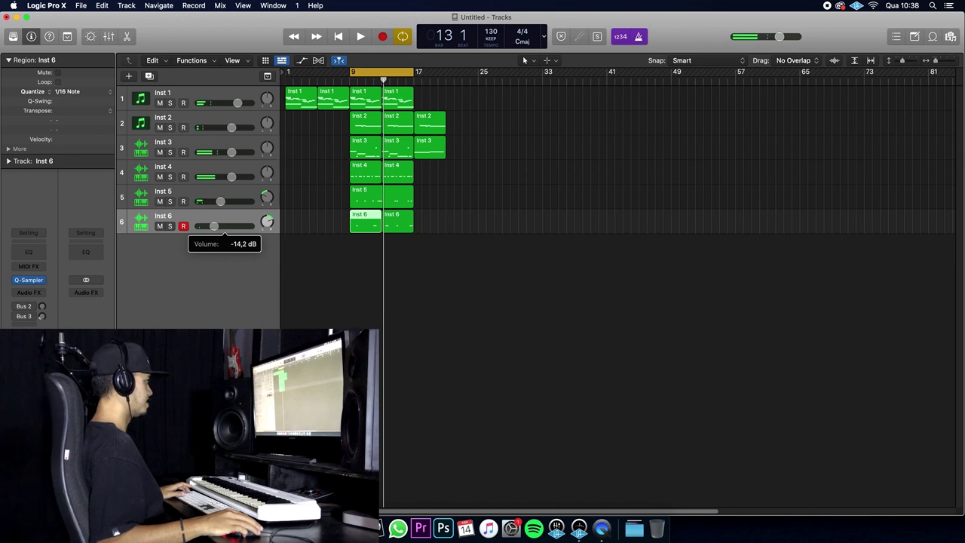
Lower the volume of the Inst 6 track, fine-tune it during loop playback, and stop playback.
drag(211, 226, 207, 233)
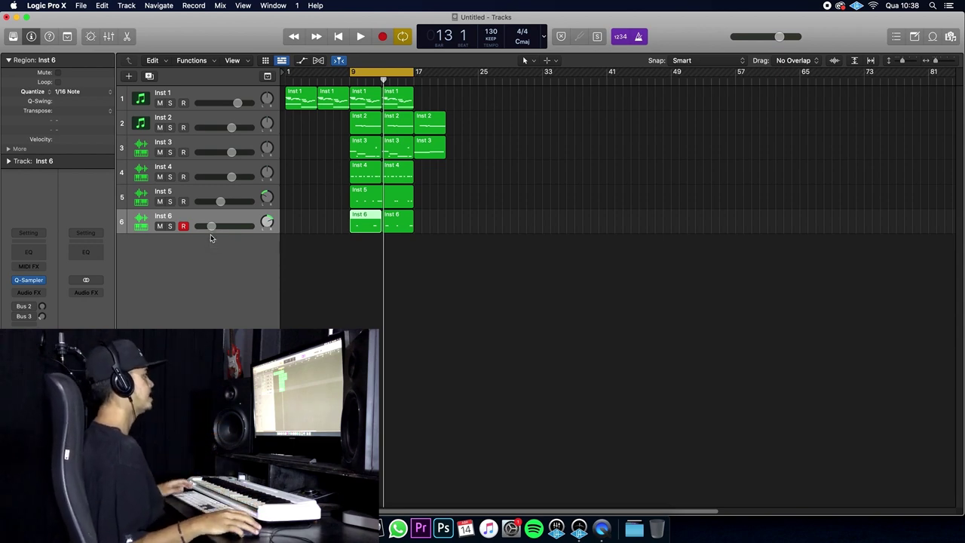
key(space)
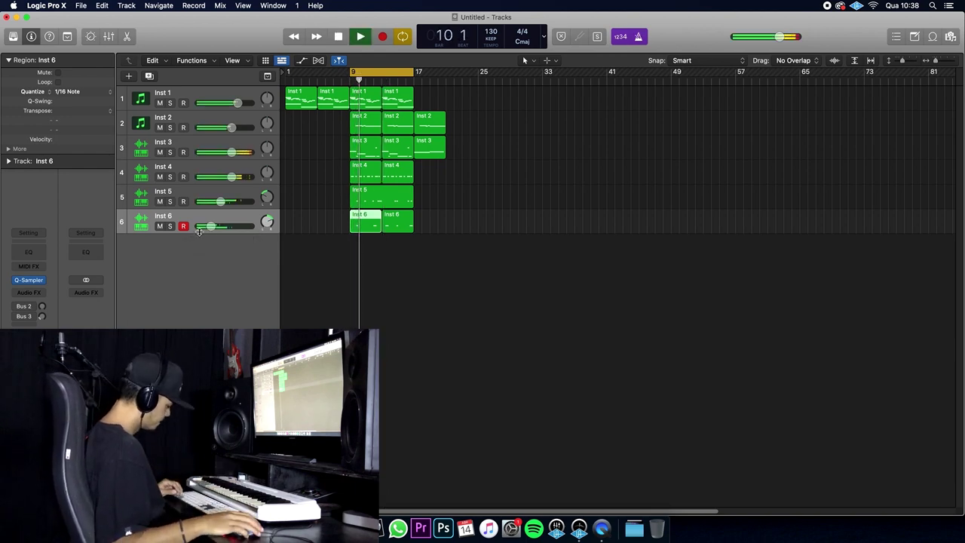
drag(216, 229, 215, 227)
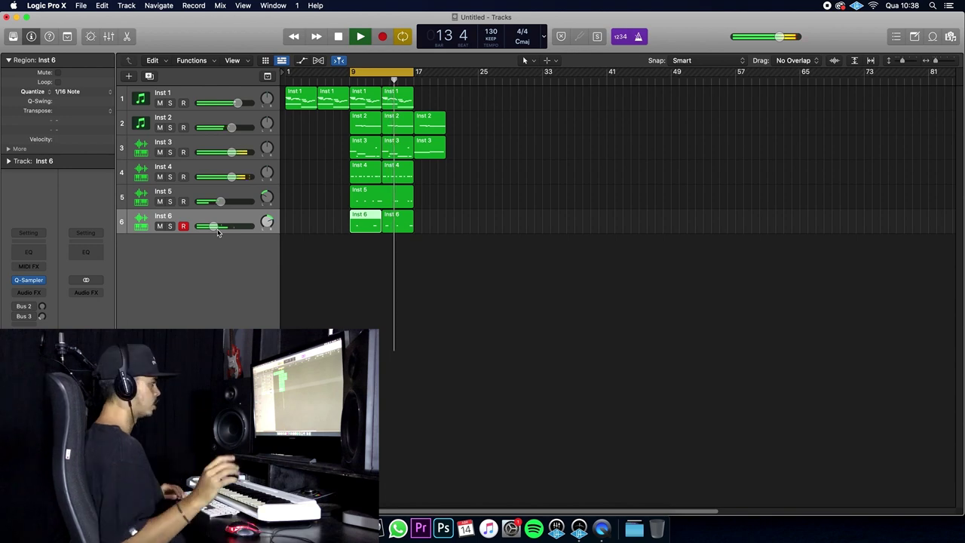
key(b)
key(space)
Create an Inst 7 track with the Inst 6 settings, center its pan and set its volume to 0.0 dB.
double_click(260, 248)
key(b)
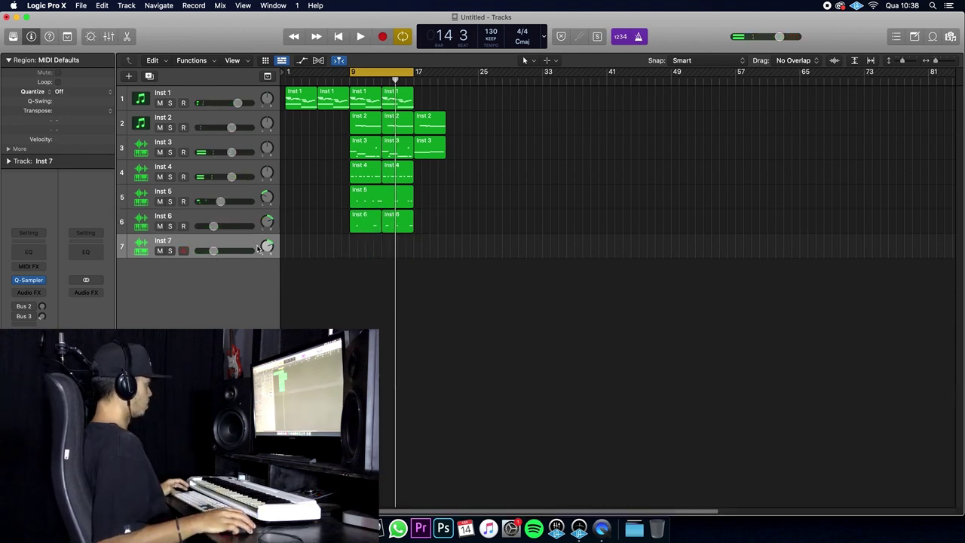
drag(213, 250, 237, 250)
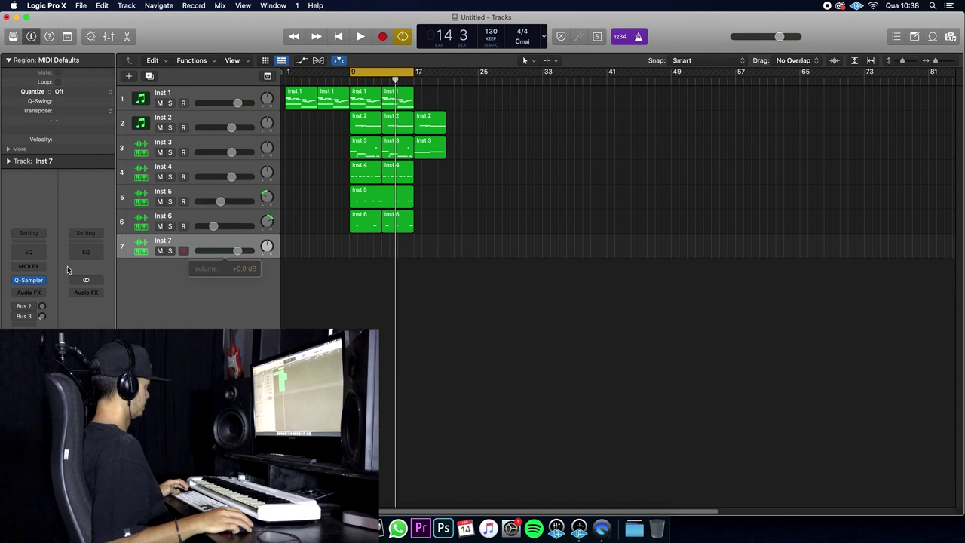
Load BEATBOX - TA.wav into the Inst 7 Quick Sampler and lower its coarse pitch.
click(32, 282)
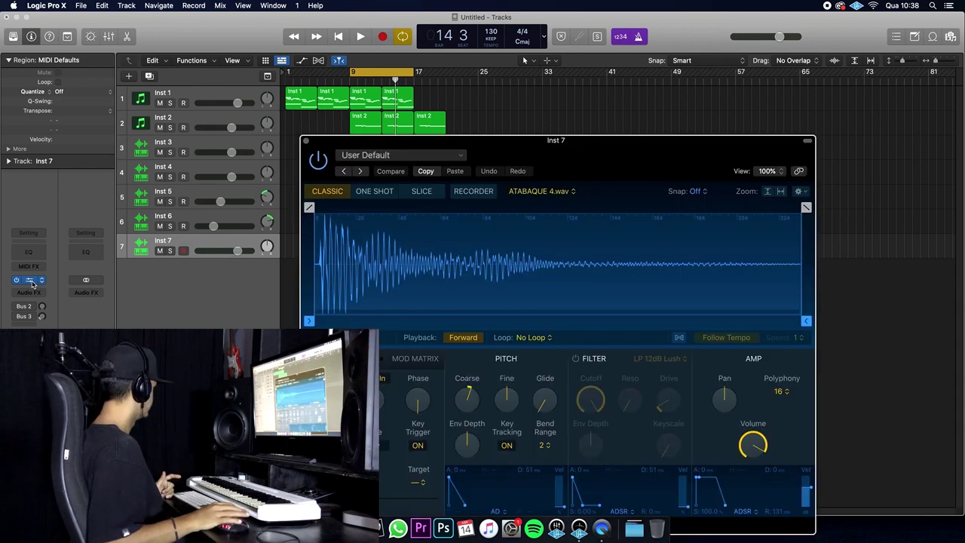
click(558, 192)
click(556, 281)
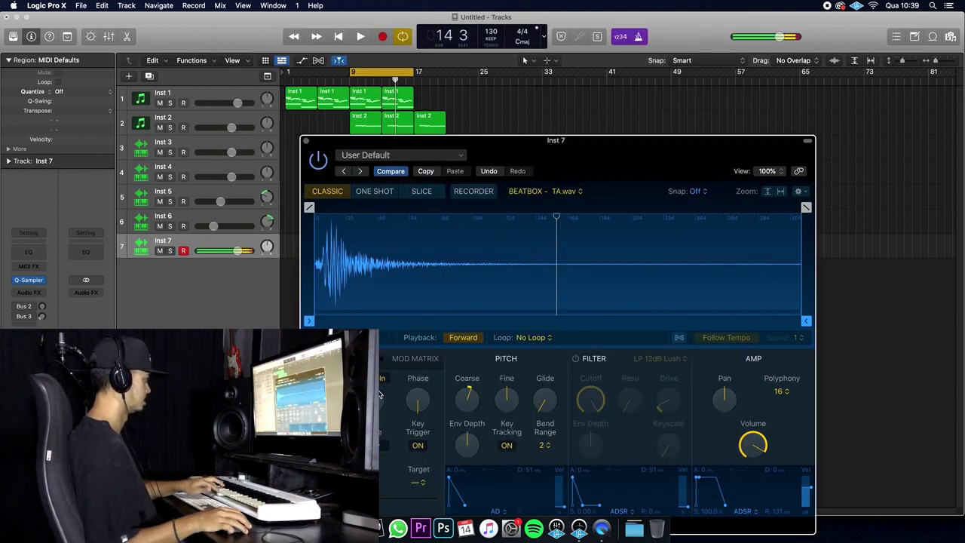
drag(461, 398, 454, 409)
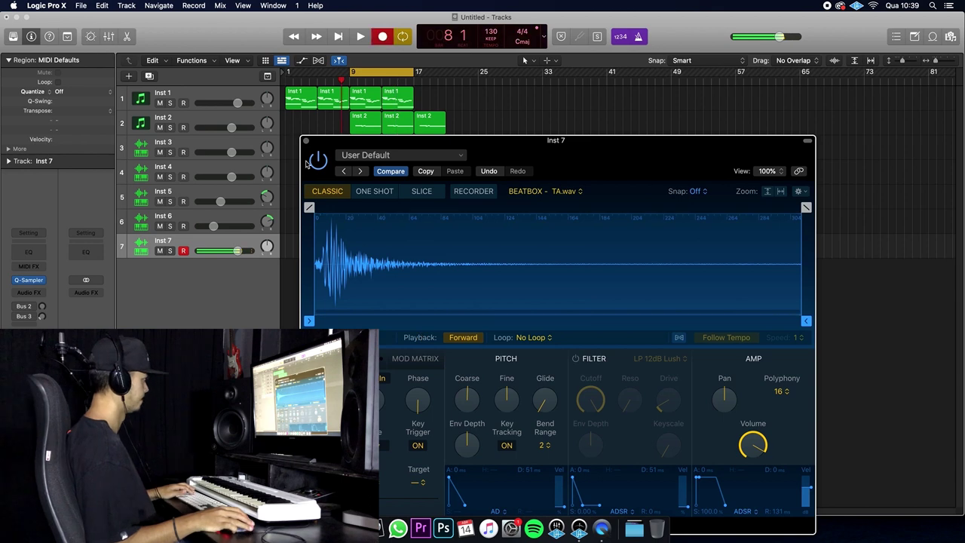
Close the sampler window, record a part on Inst 7 up to bar 17 and lower the track's volume during playback.
key(space)
key(super+w)
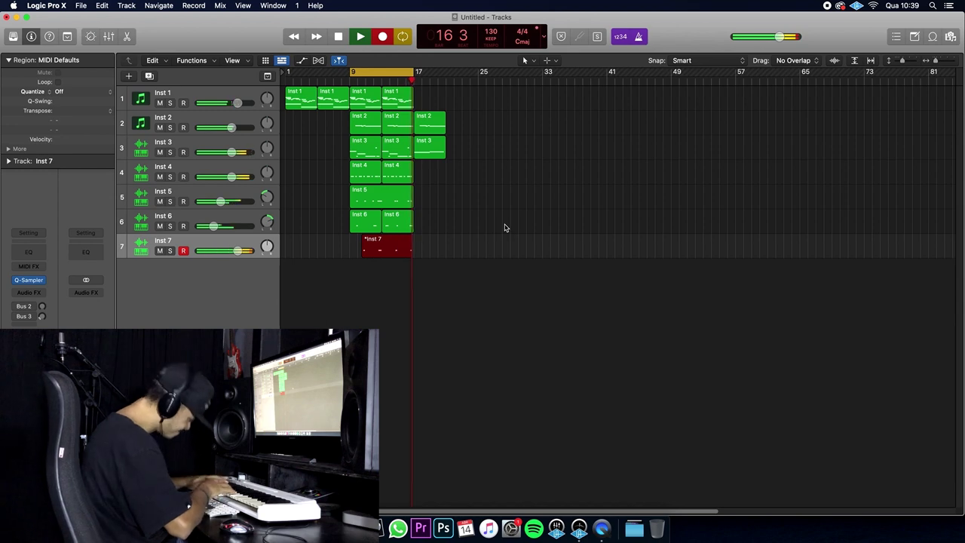
key(space)
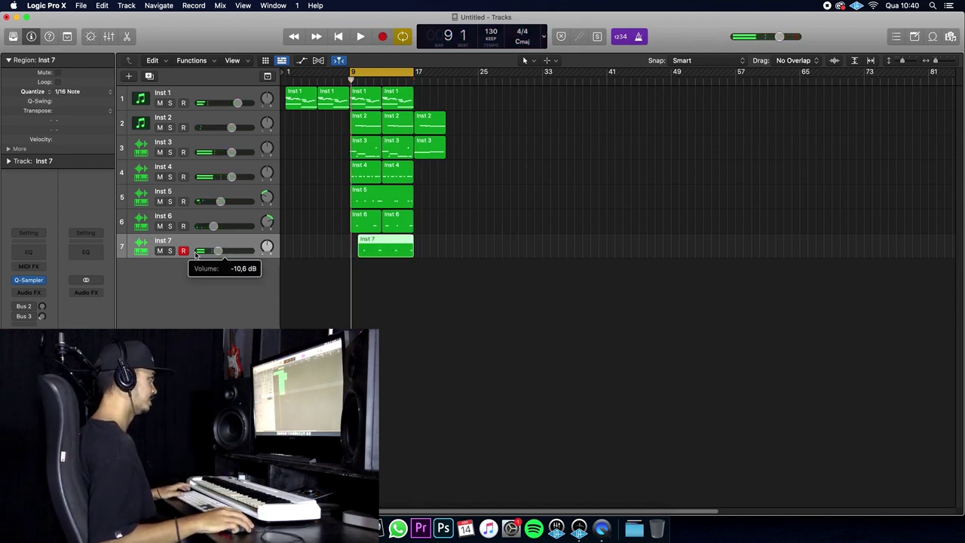
key(space)
drag(218, 251, 226, 257)
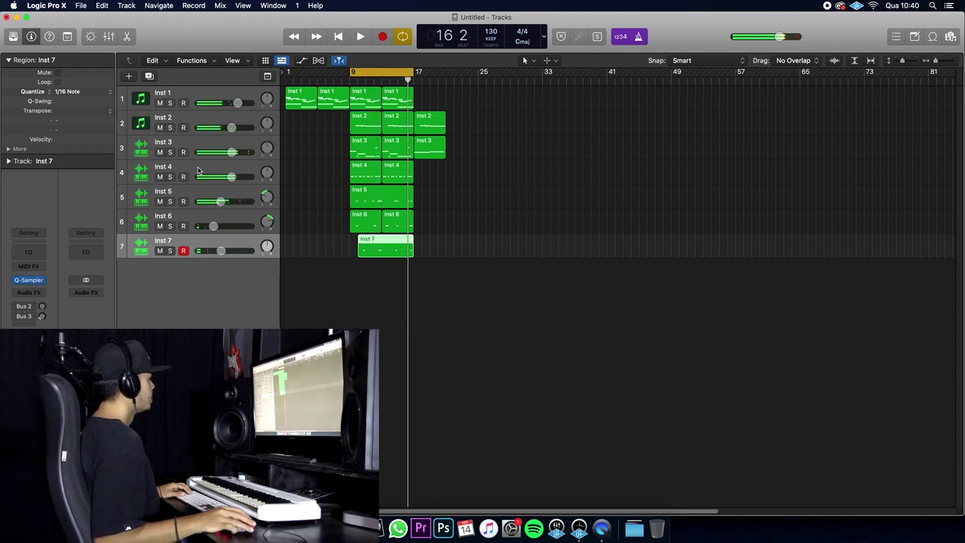
Duplicate the Inst 4 track as a new Quick Sampler track directly above it.
click(198, 171)
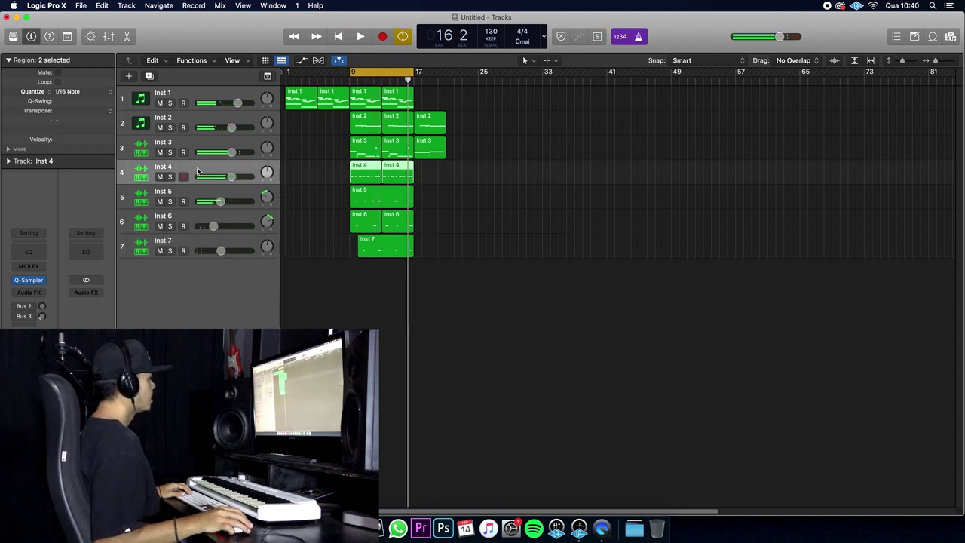
click(150, 77)
drag(228, 184, 235, 169)
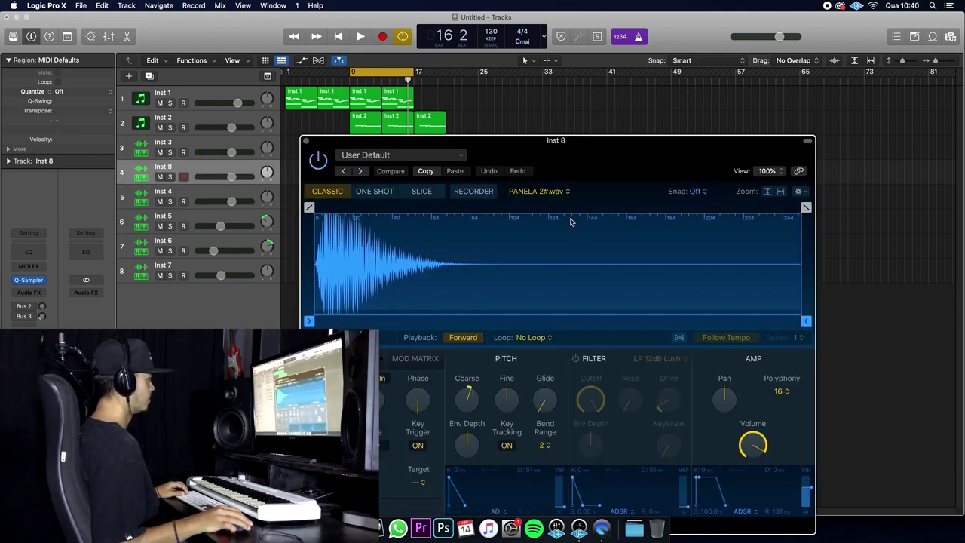
Load PÊPA - KICK 2.wav from the 1 - KICKS folder into the Inst 8 Quick Sampler.
click(558, 190)
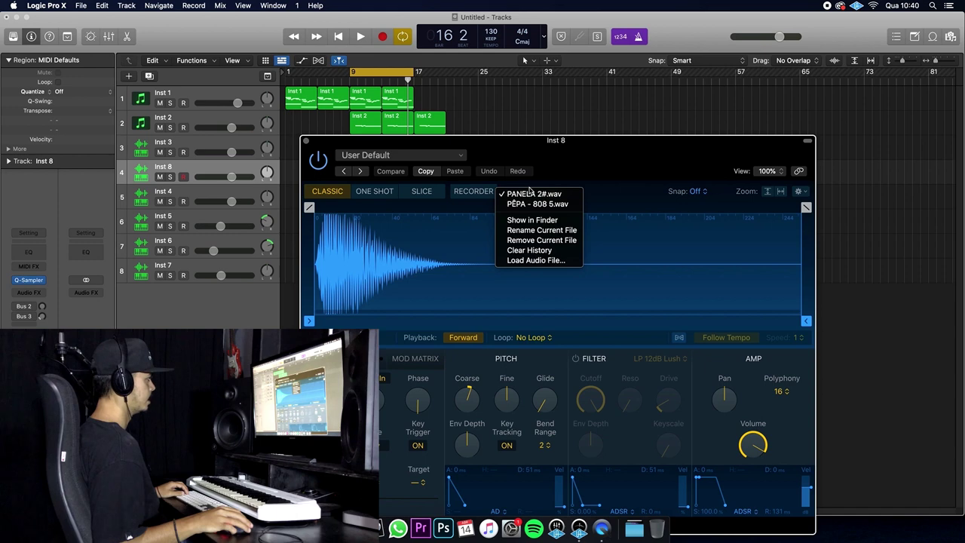
click(544, 260)
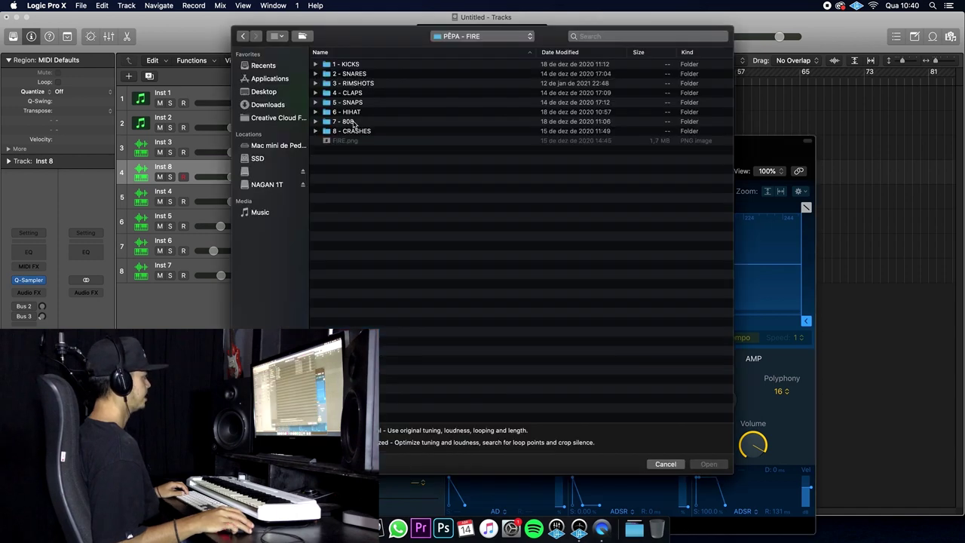
click(362, 67)
double_click(361, 66)
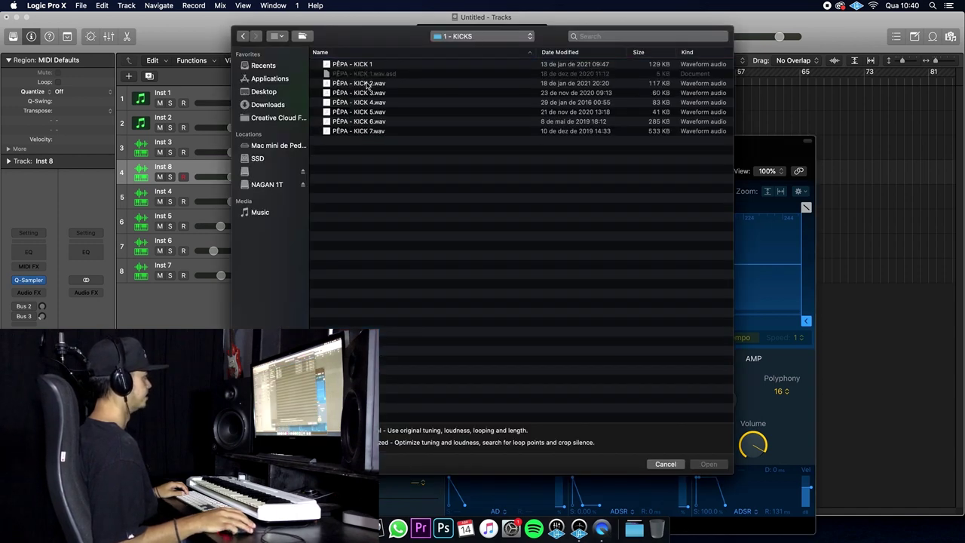
double_click(367, 85)
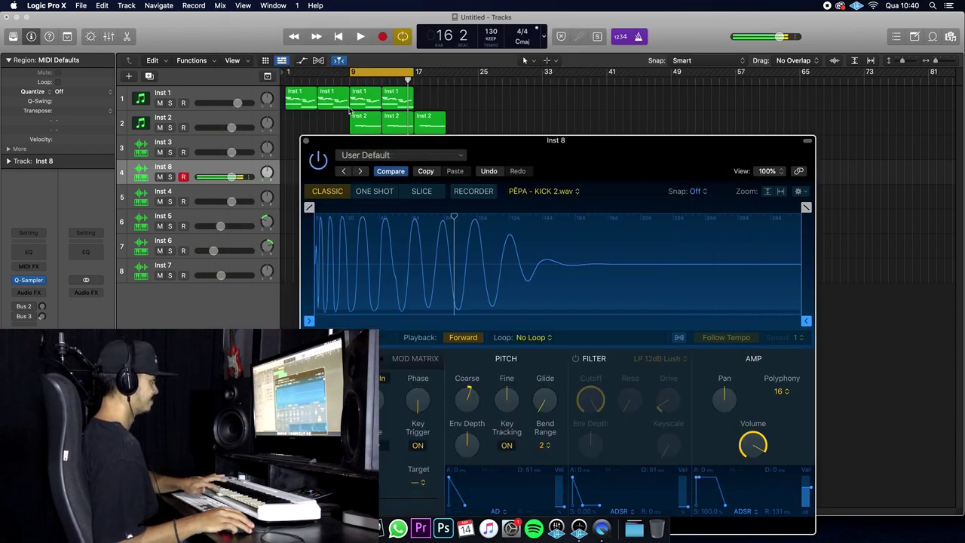
Close the sampler window and record an eight-bar kick part on Inst 8 over bars 9–17.
key(super+w)
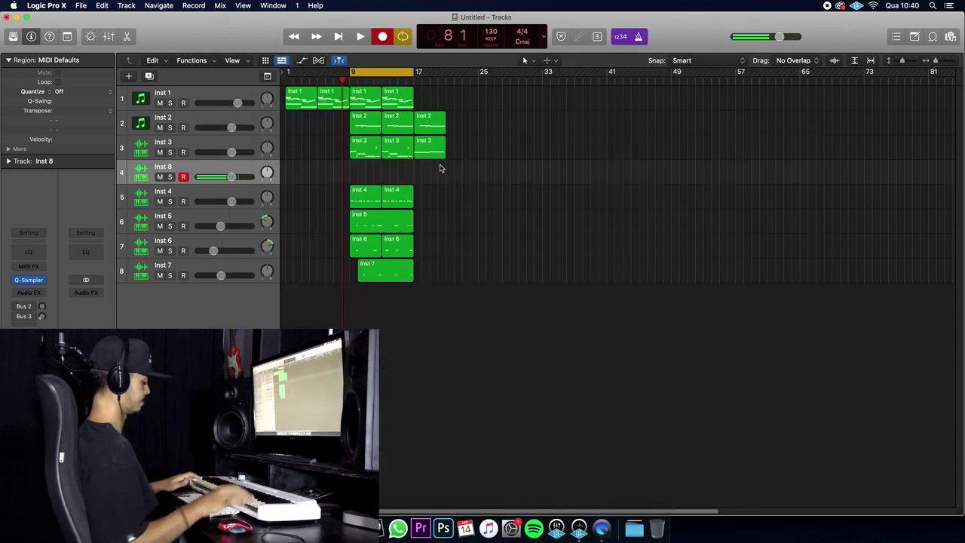
key(space)
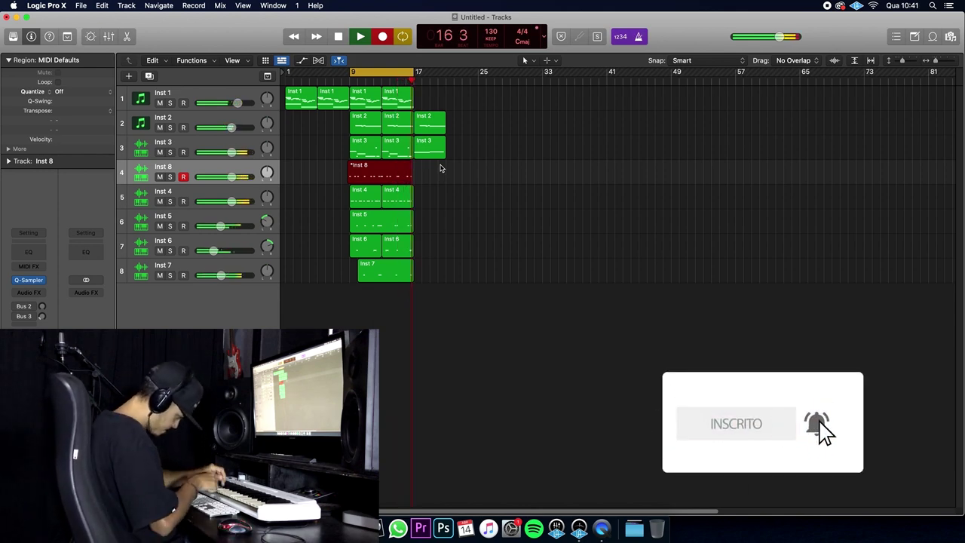
key(space)
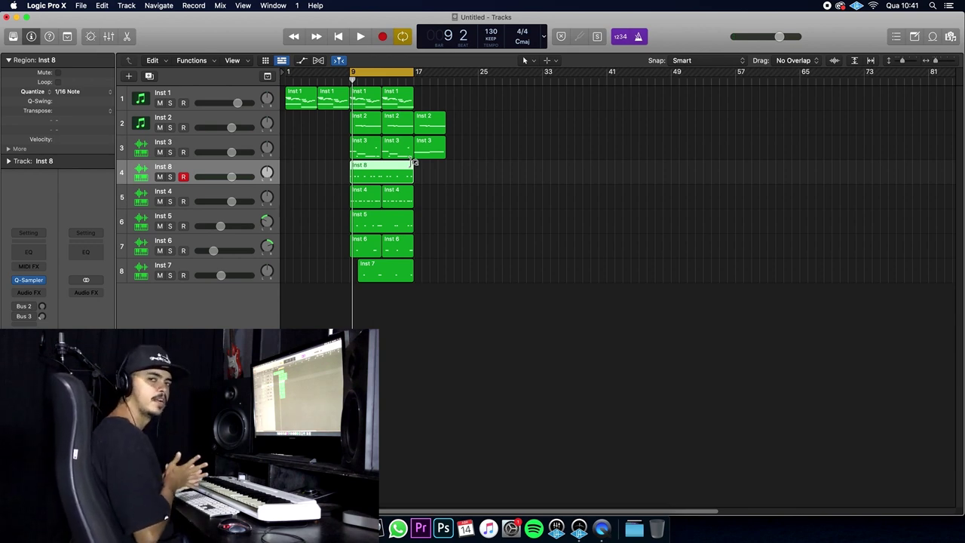
Play back the loop, select all eight tracks from Inst 1 to Inst 7 and lower their volumes together.
key(space)
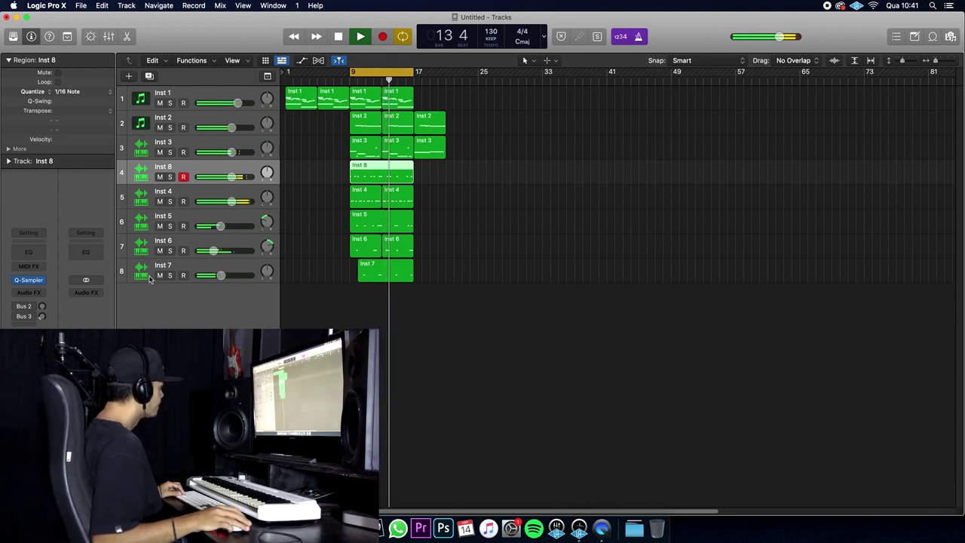
key(space)
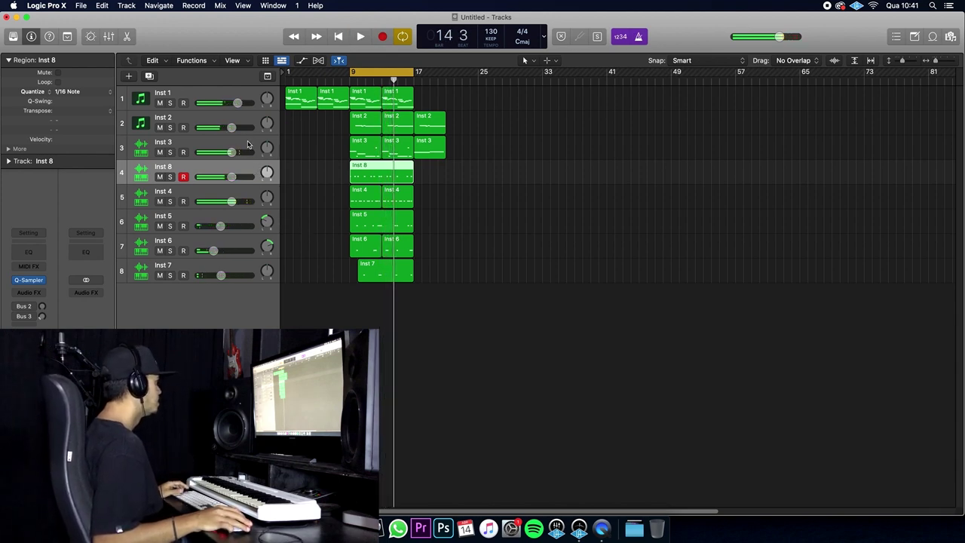
click(250, 96)
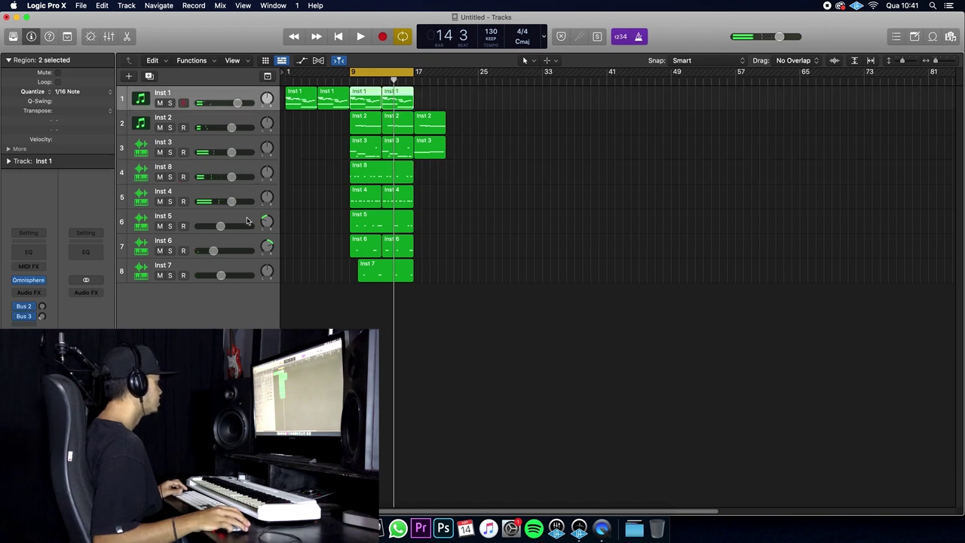
shift+click(241, 266)
key(space)
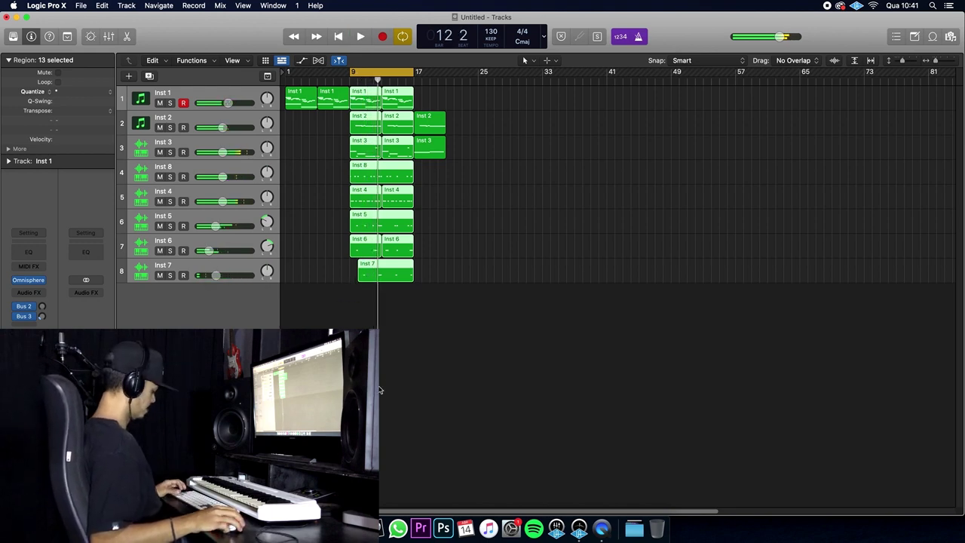
Search the Mac for "reverse" and place the Cymatics Hunter Reverse Impact sample on a new audio track, with its impact at bar 9.
key(super+space)
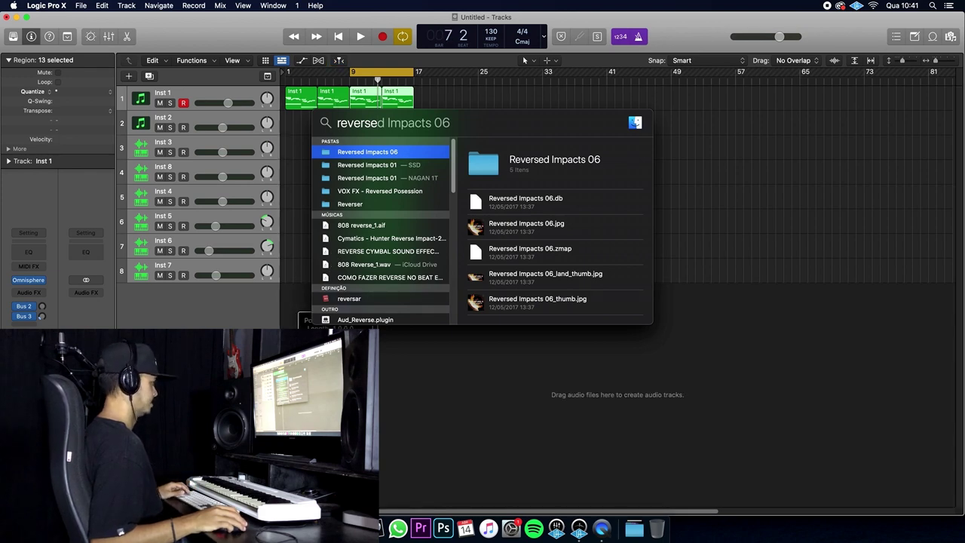
drag(390, 238, 347, 295)
scroll(346, 294, up, 5)
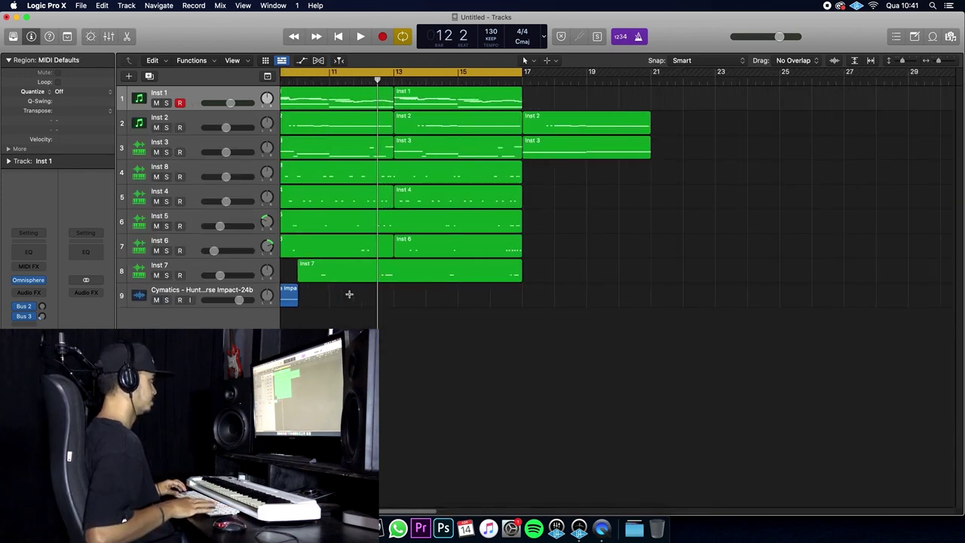
click(440, 304)
drag(441, 303, 490, 305)
scroll(490, 306, down, 5)
Lower the Cymatics reverse impact track's volume, play from bar 5 and turn off cycle mode.
drag(239, 299, 222, 299)
click(331, 81)
key(space)
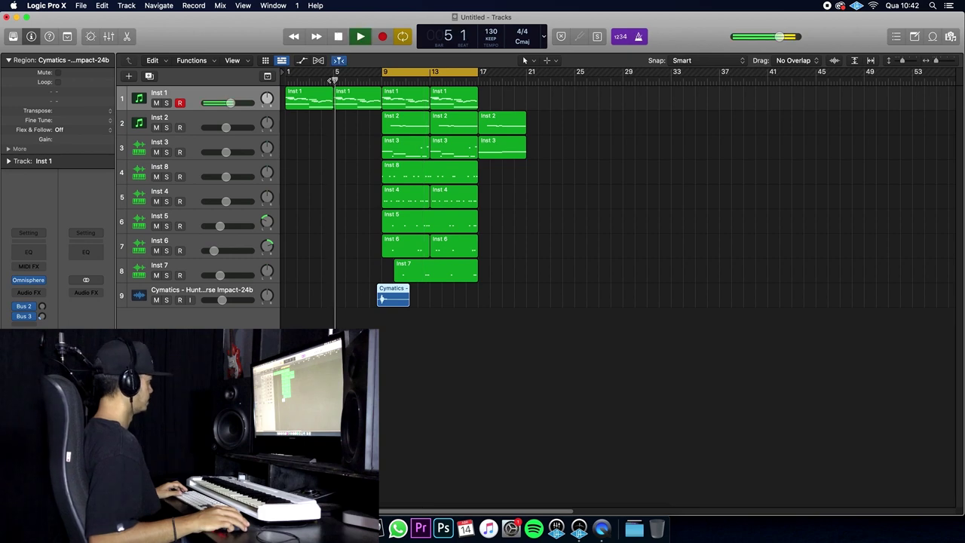
click(418, 71)
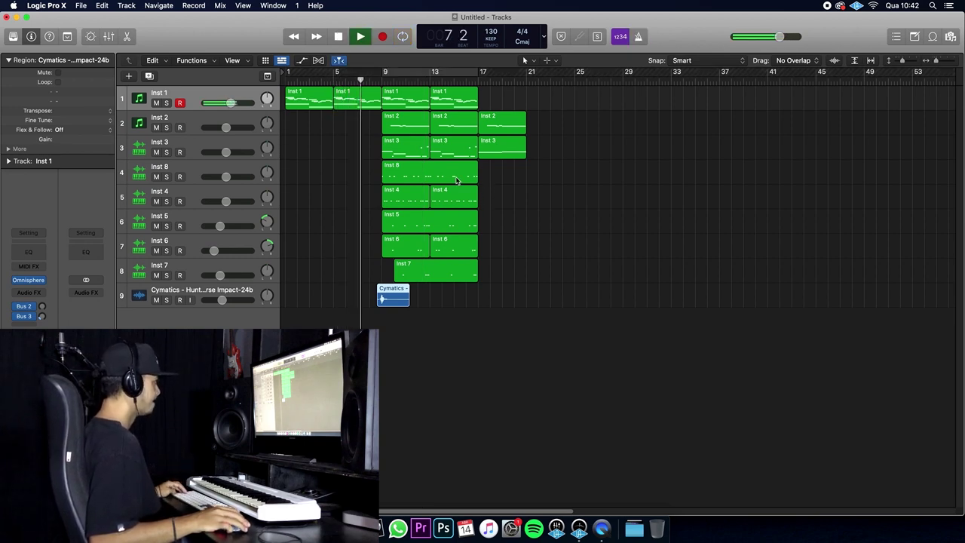
Copy the Inst 8 and Inst 1 parts to bars 17–25, and the Inst 2 and Inst 3 regions at bar 17 to bar 21.
click(403, 174)
drag(391, 176, 490, 174)
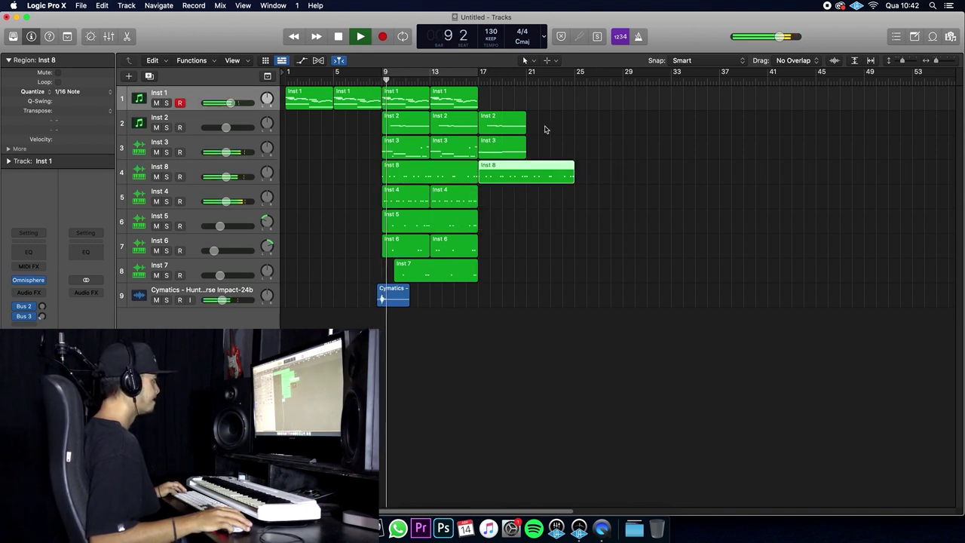
drag(543, 112, 551, 138)
drag(461, 102, 563, 104)
Delete the two Inst 2 regions in bars 17–25 and copy the two Inst 4 regions into those bars.
click(546, 124)
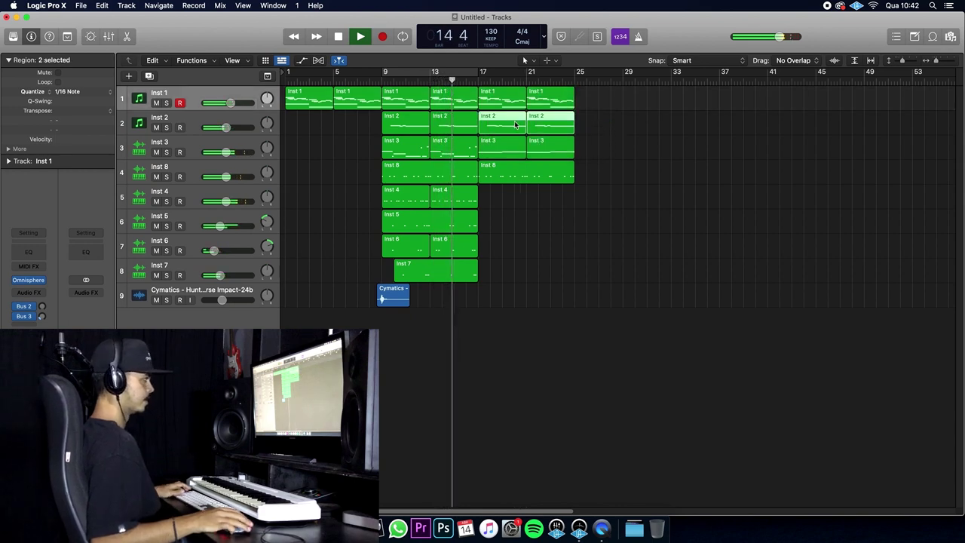
key(Delete)
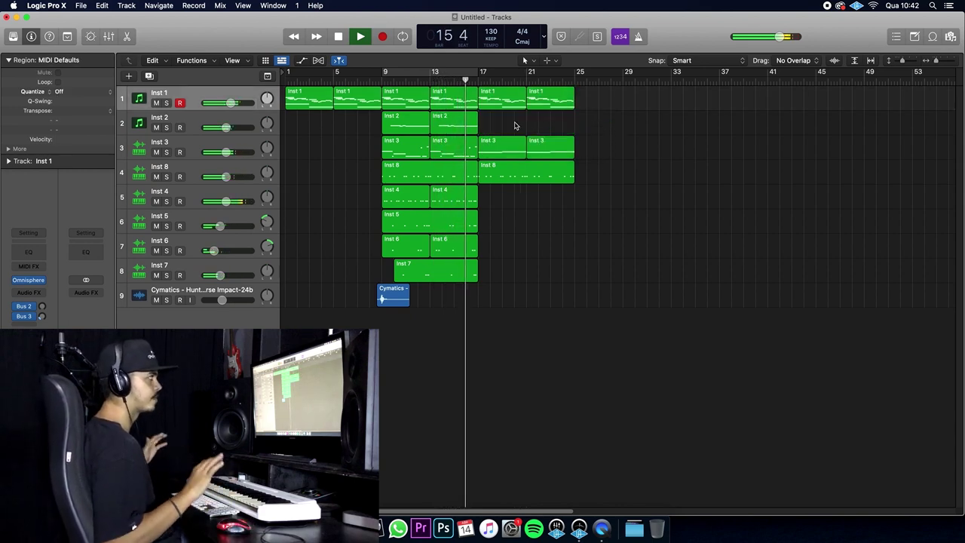
key(super+v)
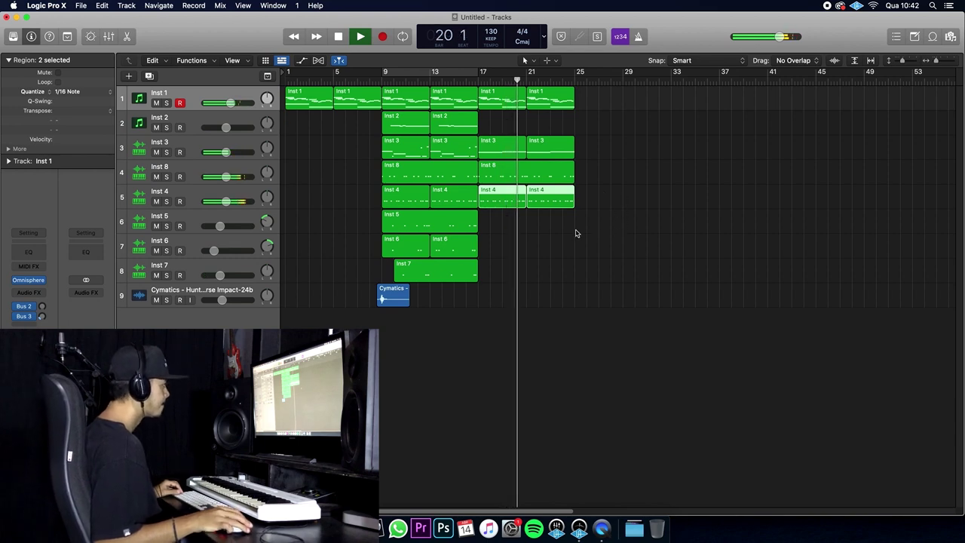
Copy the whole bars 17–25 section to bars 25–33 and add a copy of the Inst 5 region at bar 25.
drag(577, 226, 650, 113)
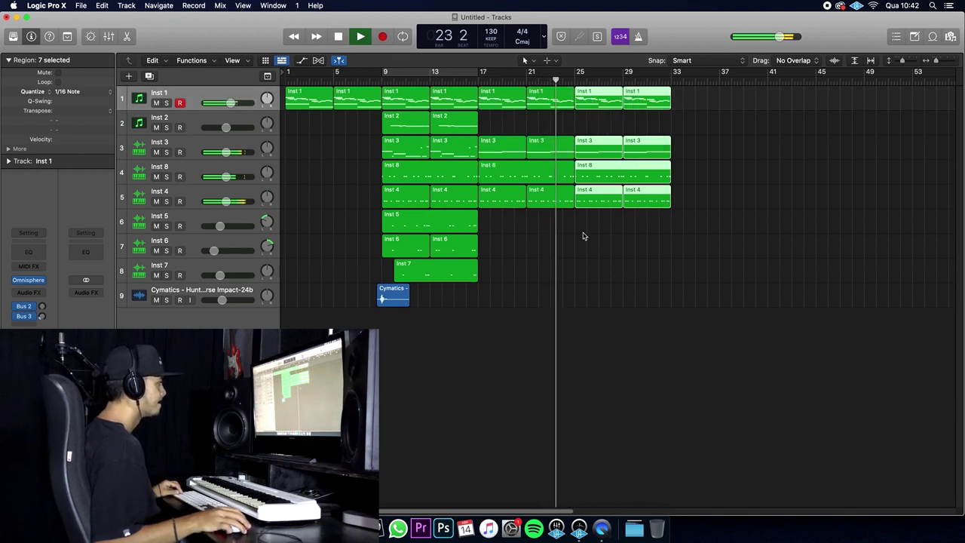
click(420, 228)
drag(420, 227, 612, 225)
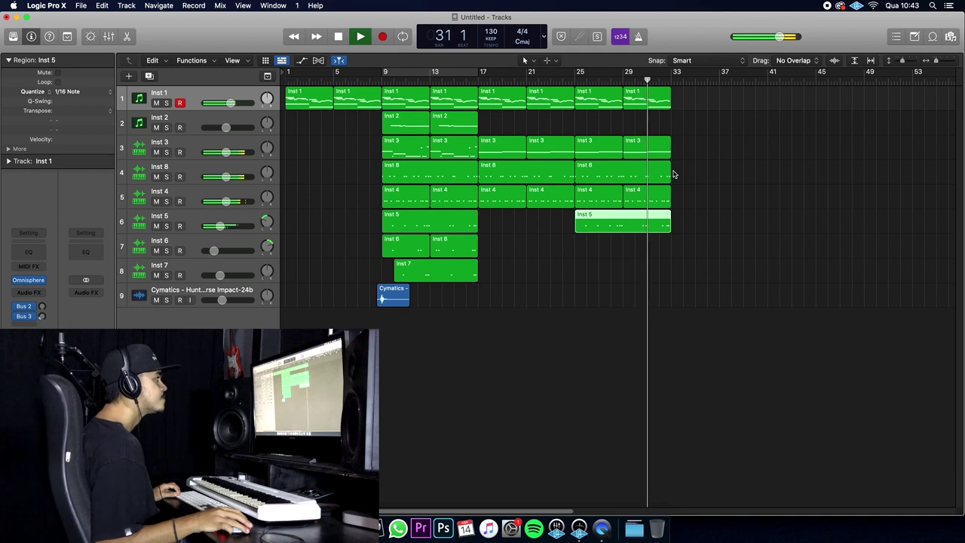
Copy two Inst 1 and two Inst 2 regions to bars 33–41, and the full bars 9–17 section with the reverse impact to bar 41.
drag(679, 101, 703, 103)
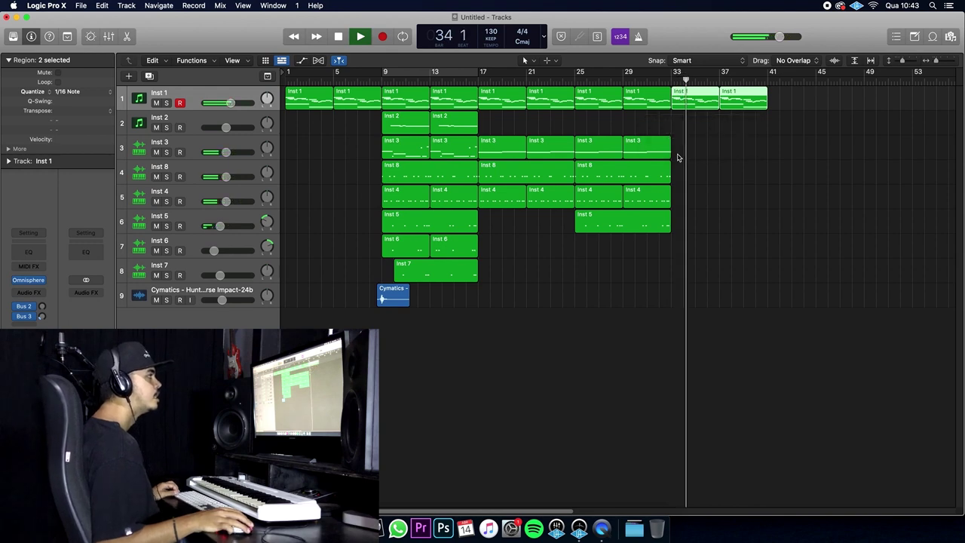
drag(500, 123, 708, 121)
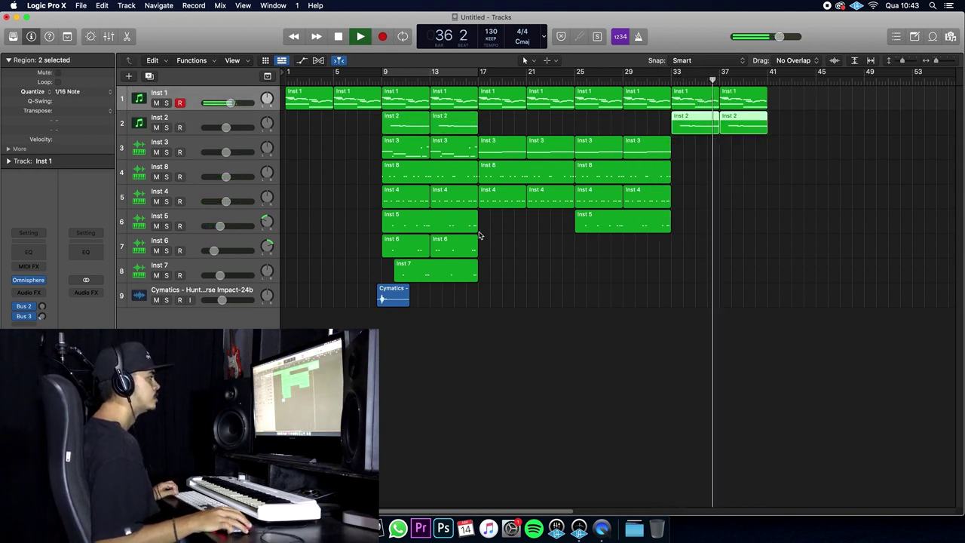
drag(387, 326, 805, 115)
scroll(784, 154, right, 5)
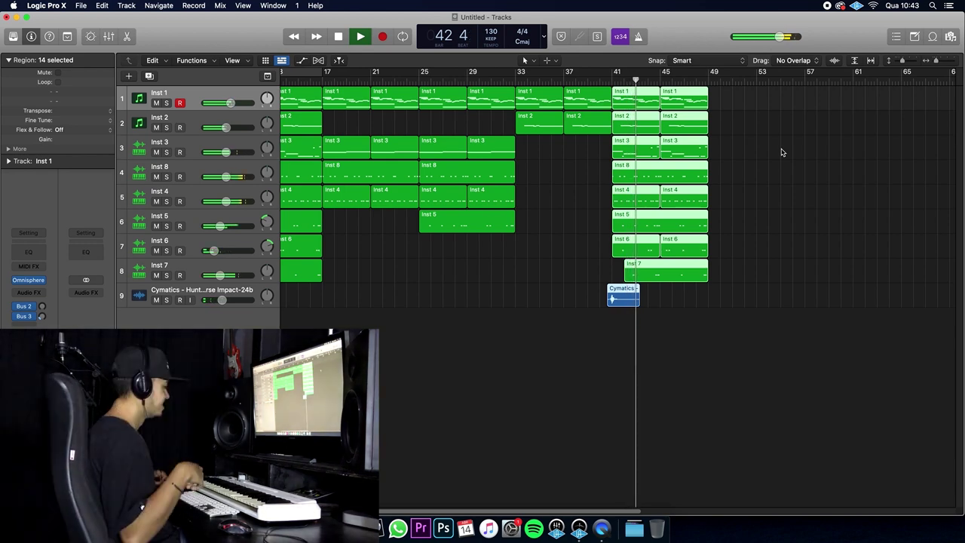
key(super+Left)
key(super+Left)
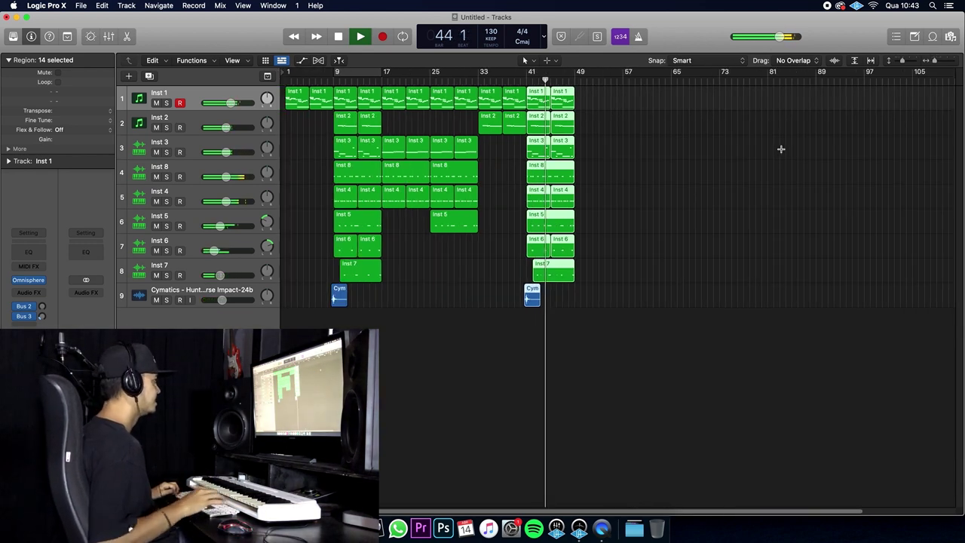
key(super+Right)
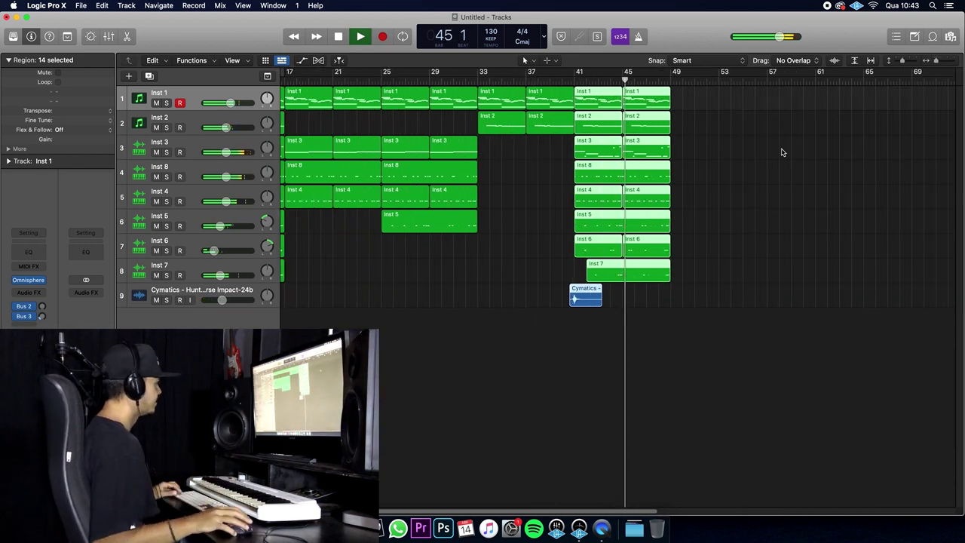
Play the whole arrangement from bar 1.
scroll(646, 210, left, 3)
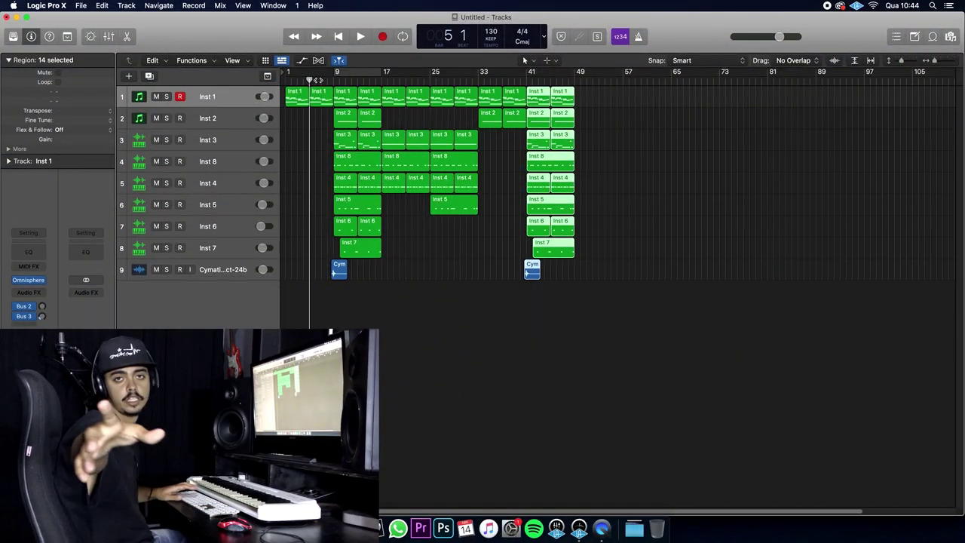
key(Return)
key(space)
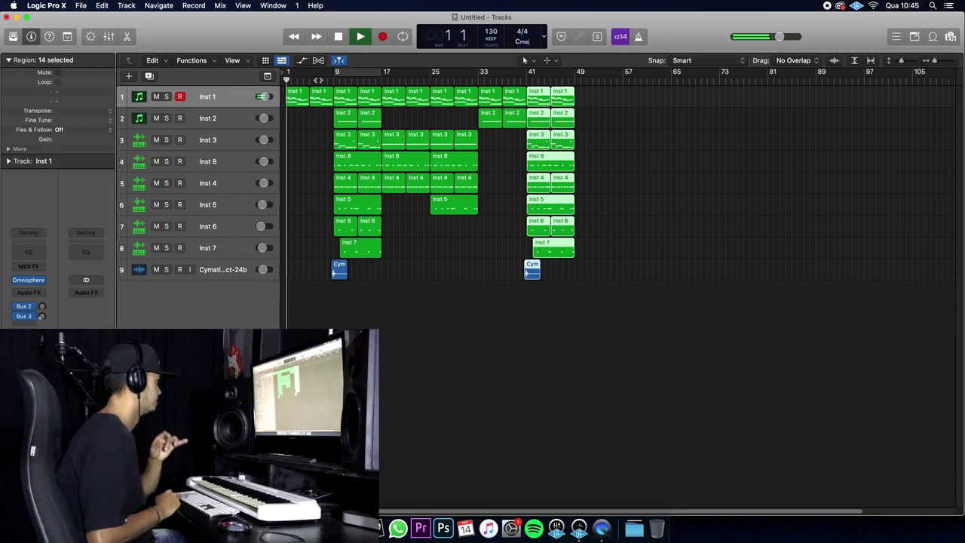